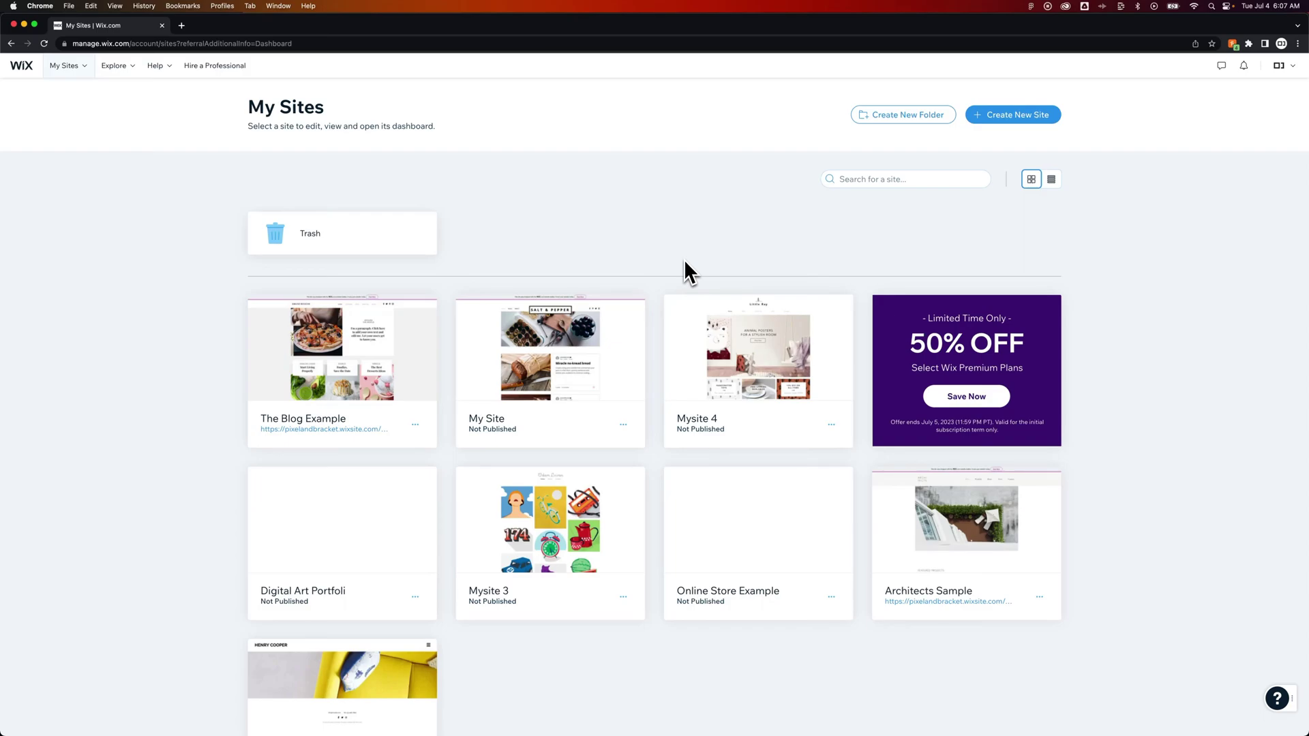
# Open The Blog Example site's dashboard from the My Sites list.
pyautogui.moveTo(366, 388)
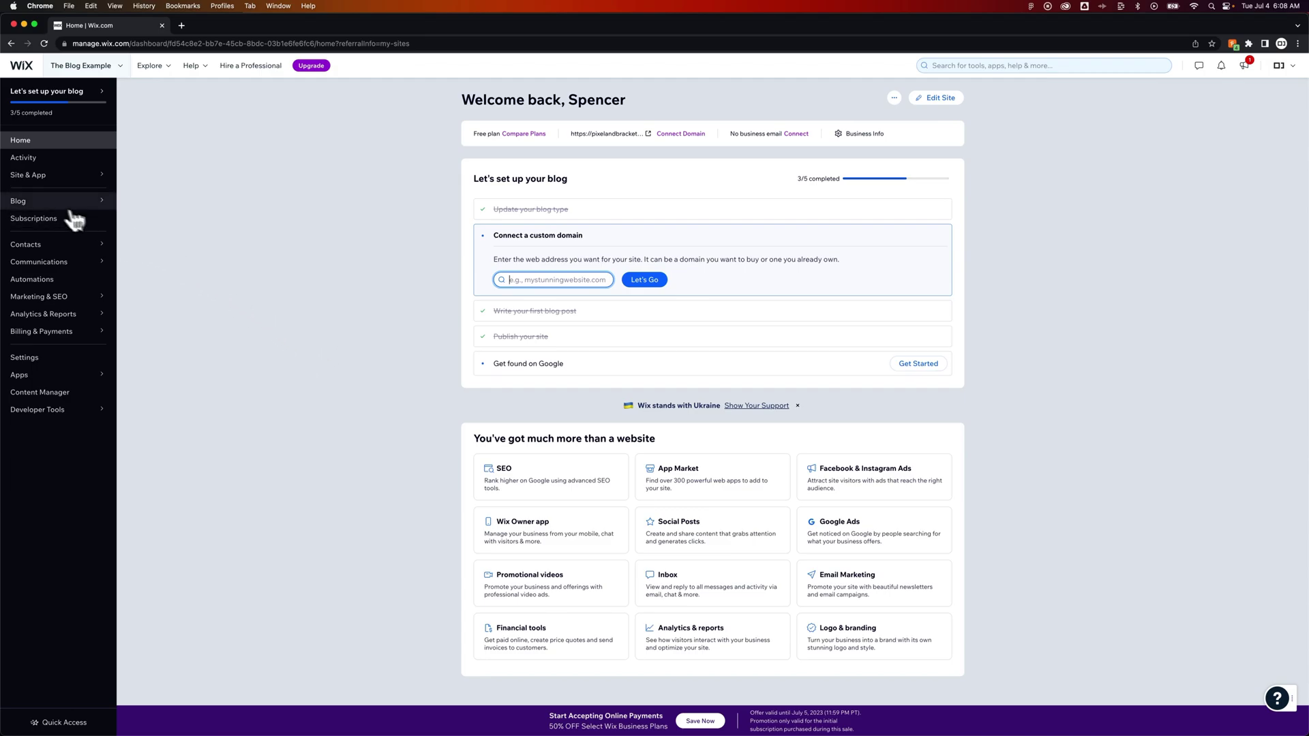
pyautogui.moveTo(49, 205)
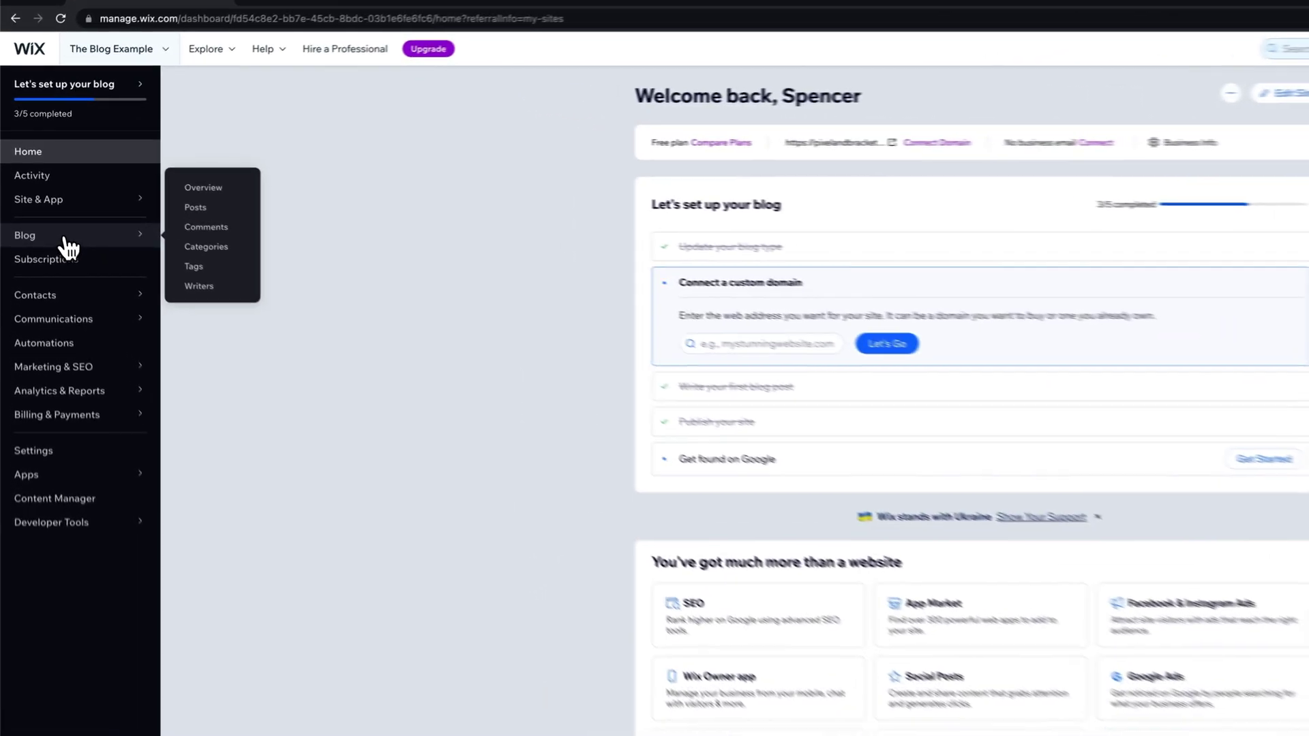
# Go to Blog > Categories and leave the ALL POSTS feed name unchanged.
pyautogui.click(49, 204)
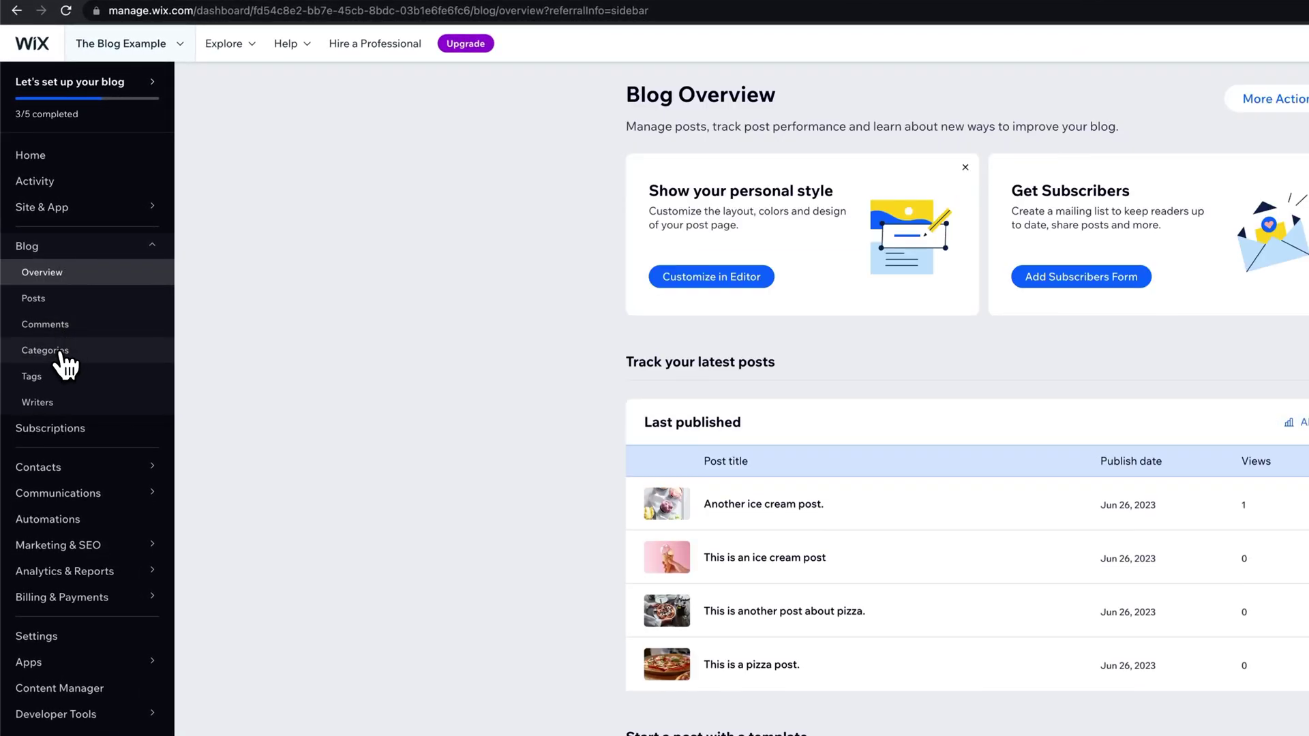
pyautogui.click(60, 353)
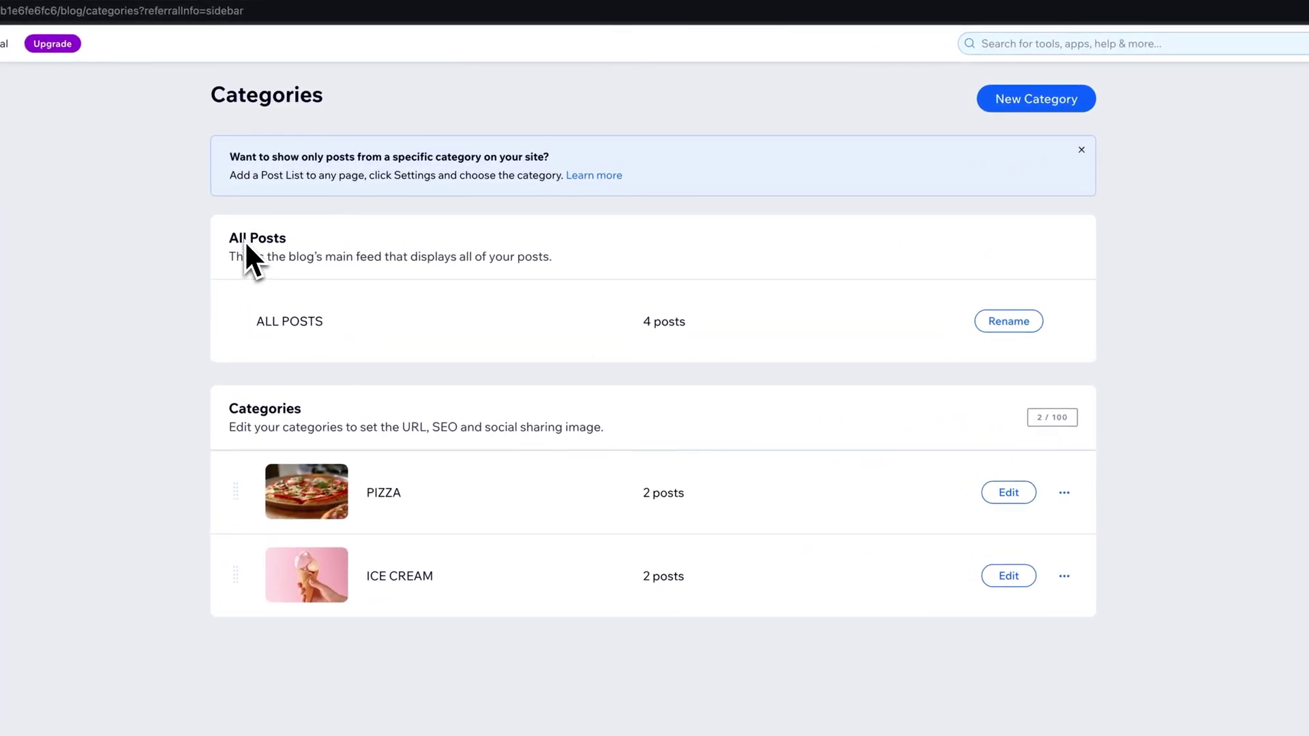
pyautogui.click(1011, 324)
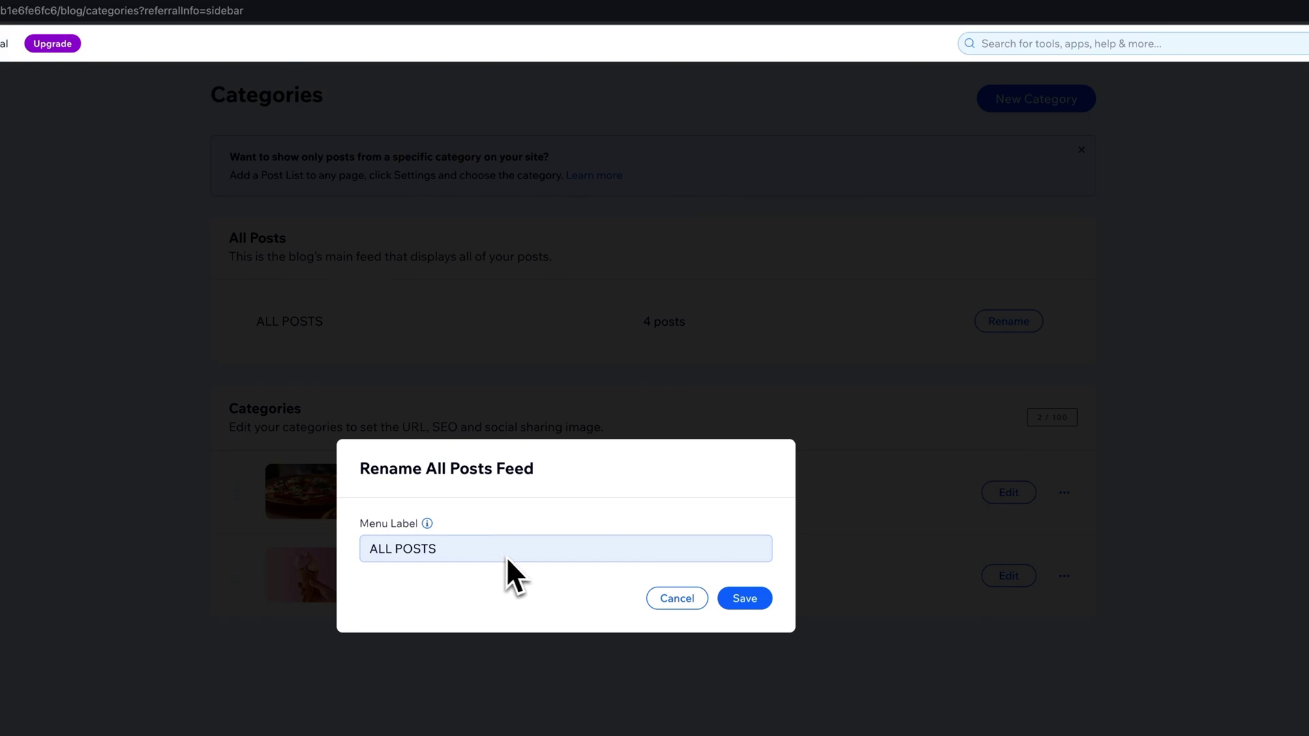
pyautogui.click(674, 601)
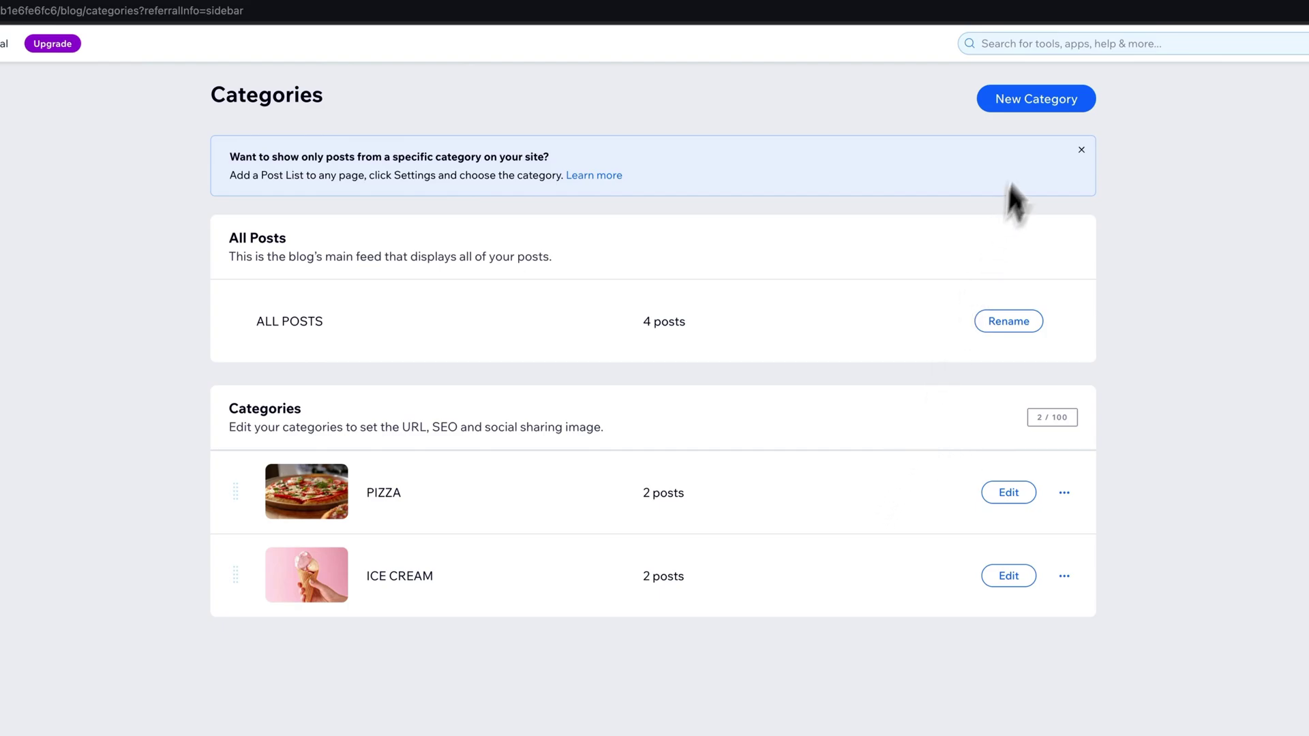
# Start a new blog category and title it PASTA.
pyautogui.click(1033, 101)
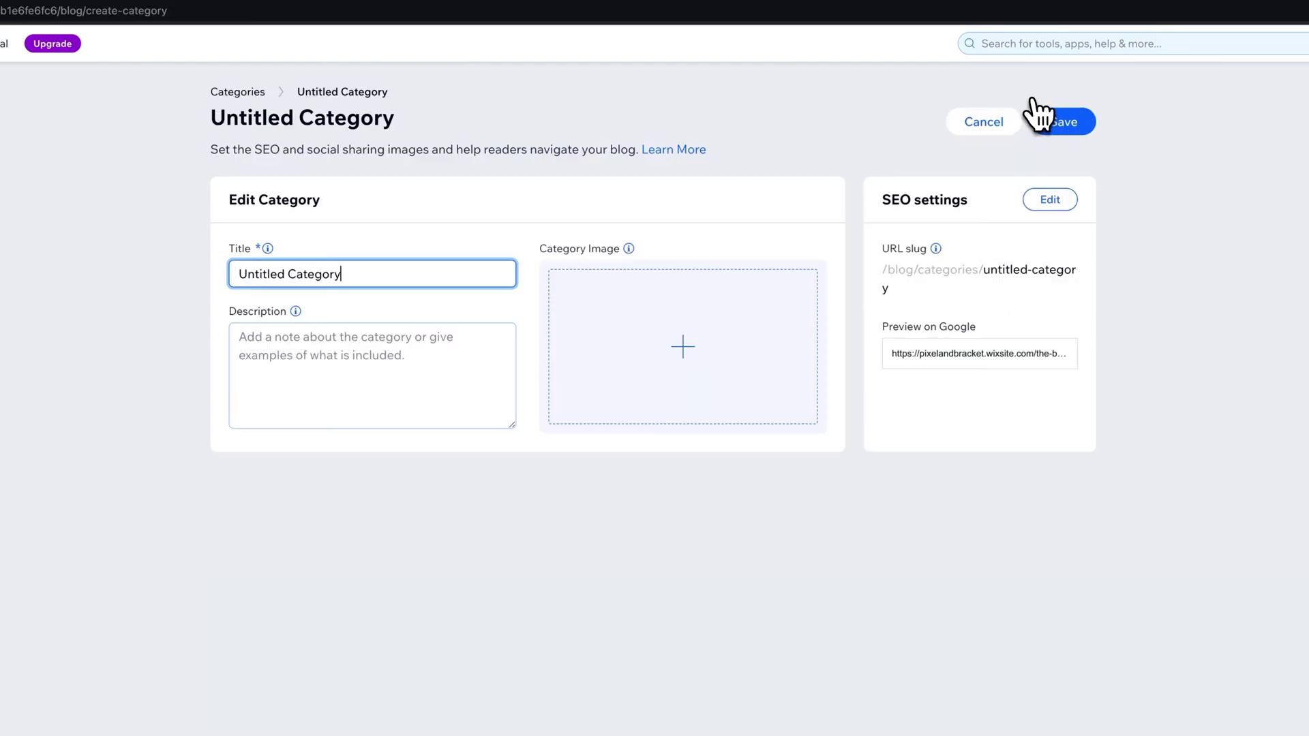
pyautogui.moveTo(423, 273); pyautogui.dragTo(179, 261)
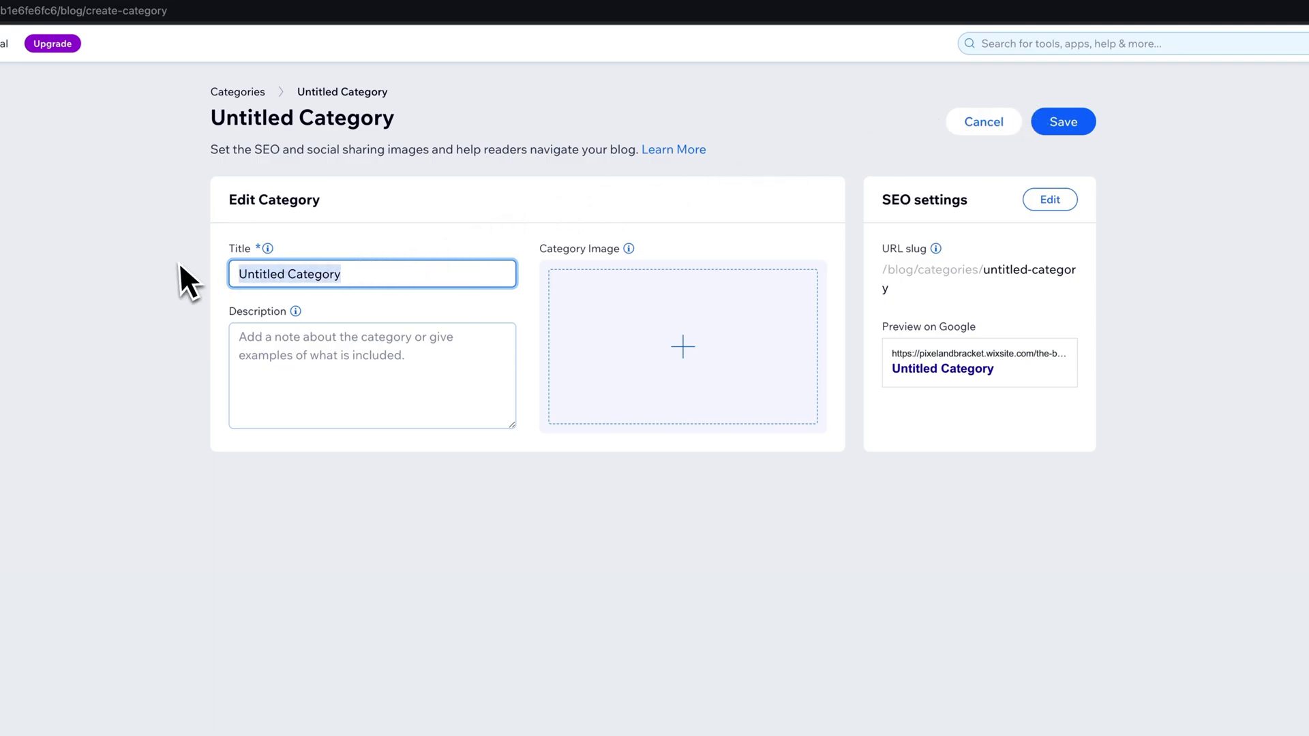
pyautogui.write('Pasta')
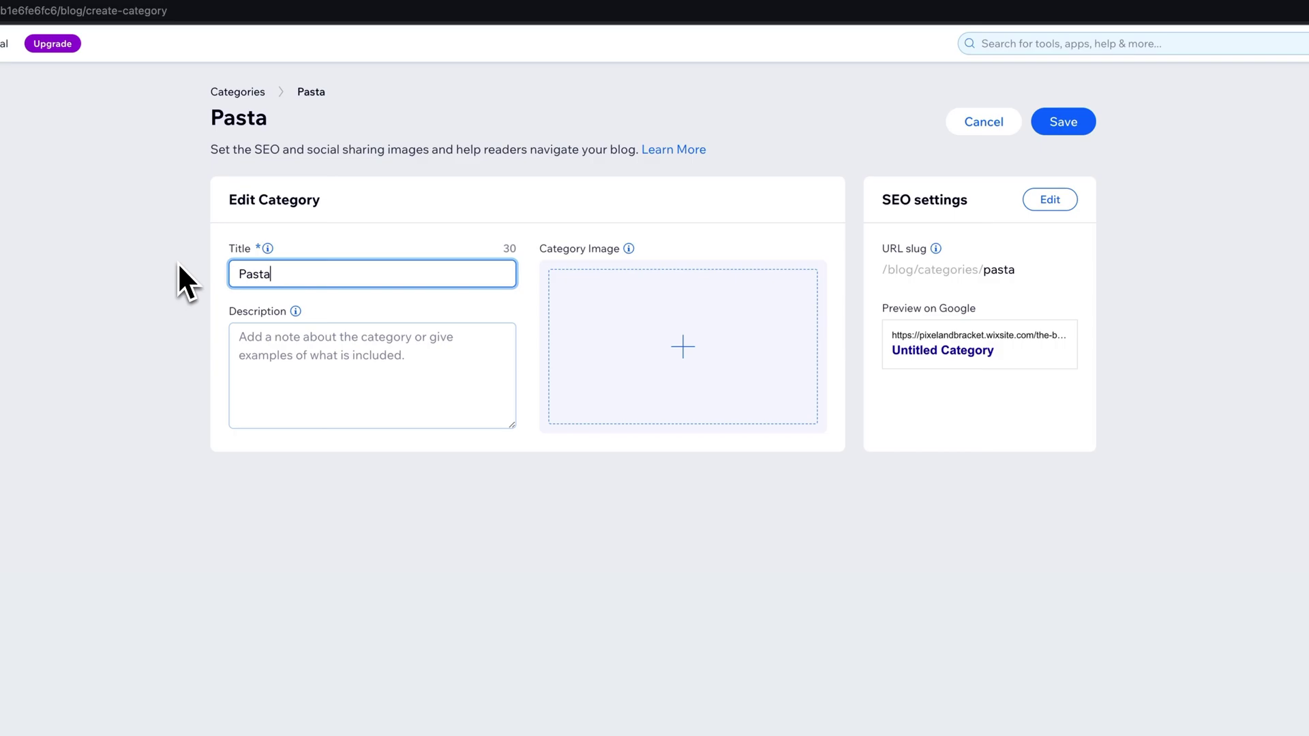
pyautogui.press('super+a')
pyautogui.write('PASTA')
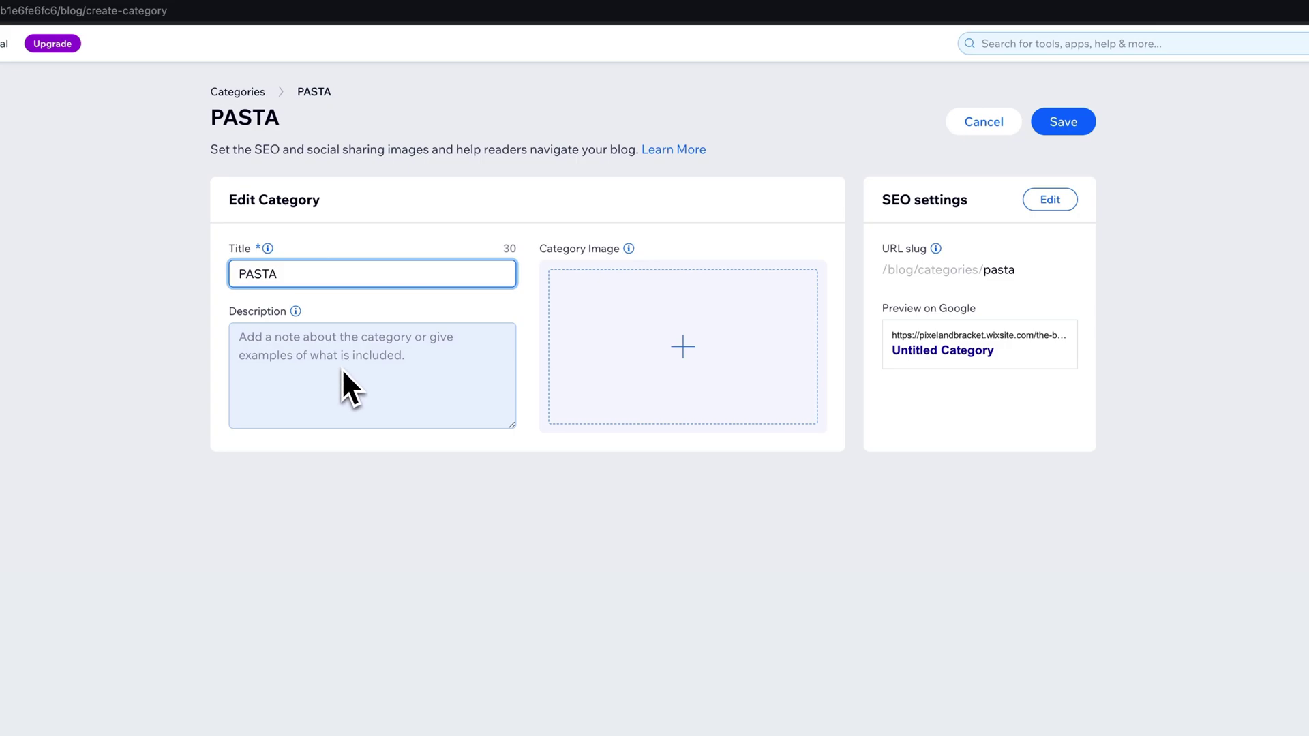
# Search Wix media for pasta and set the pasta plate photo as the category image.
pyautogui.click(712, 366)
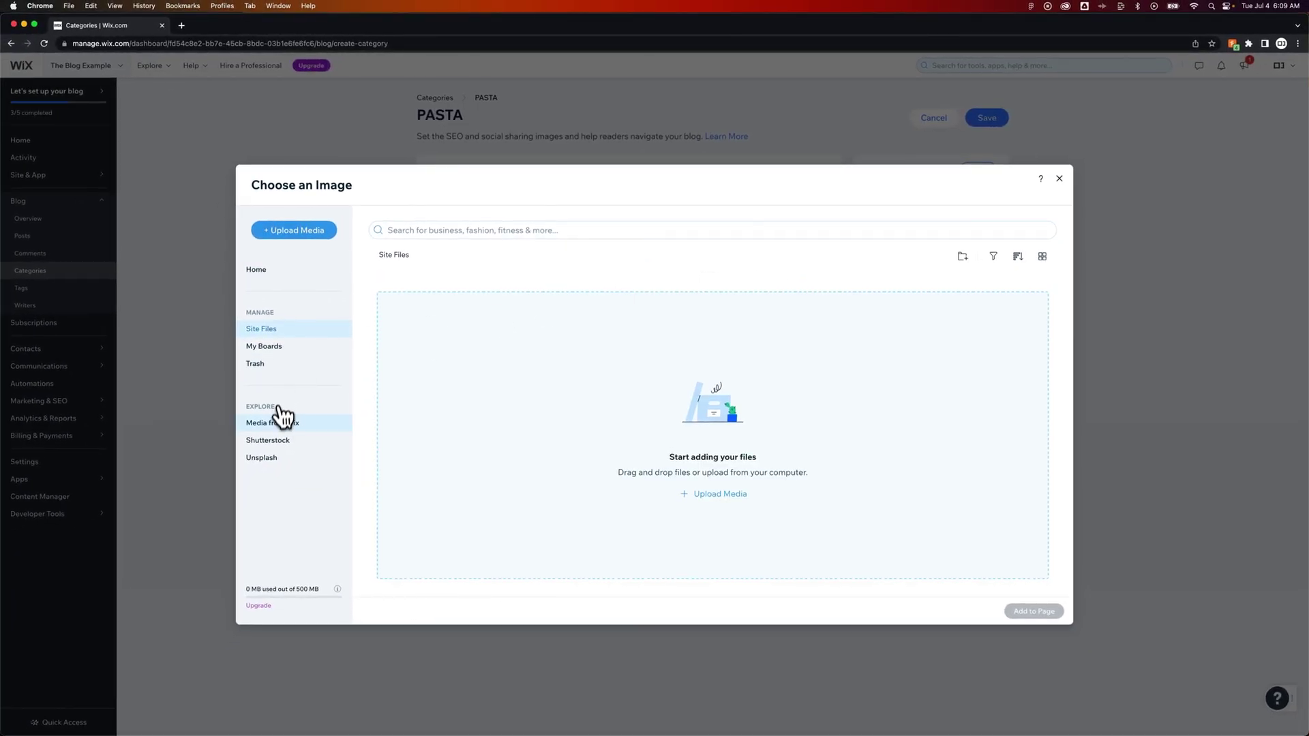
pyautogui.click(283, 423)
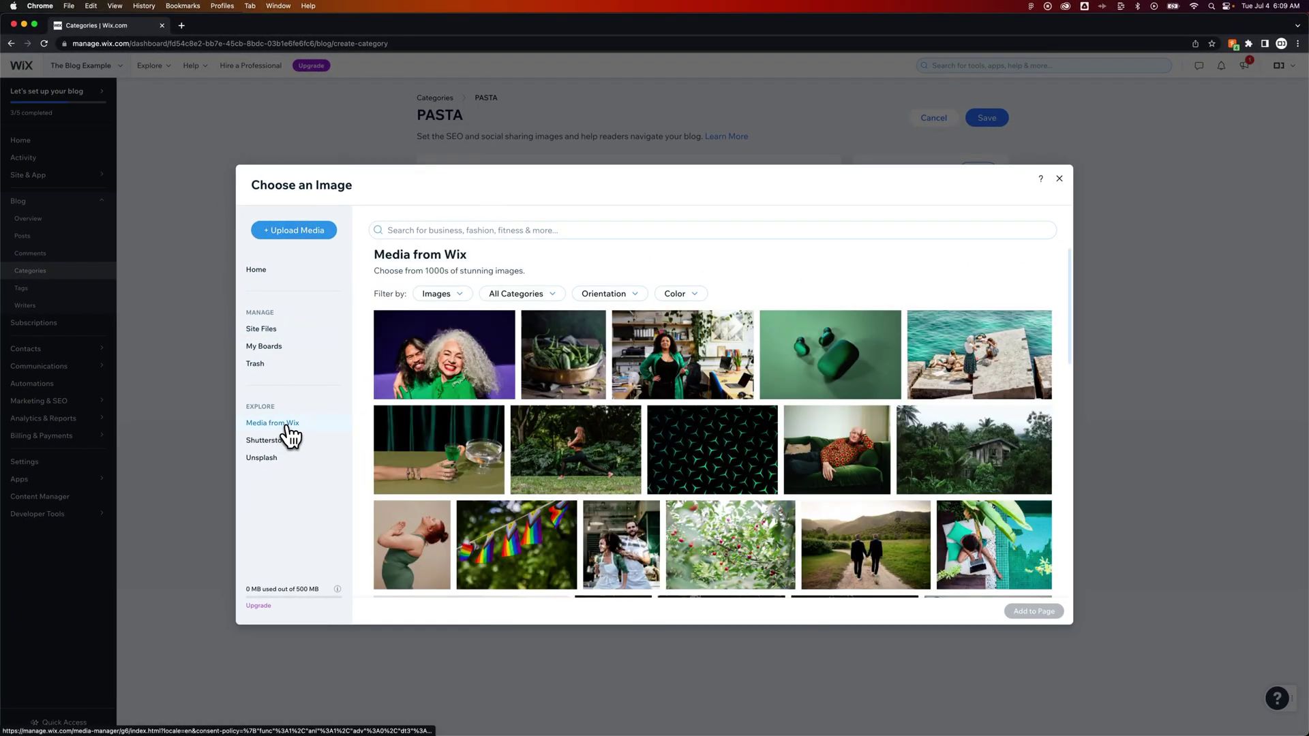
pyautogui.click(457, 235)
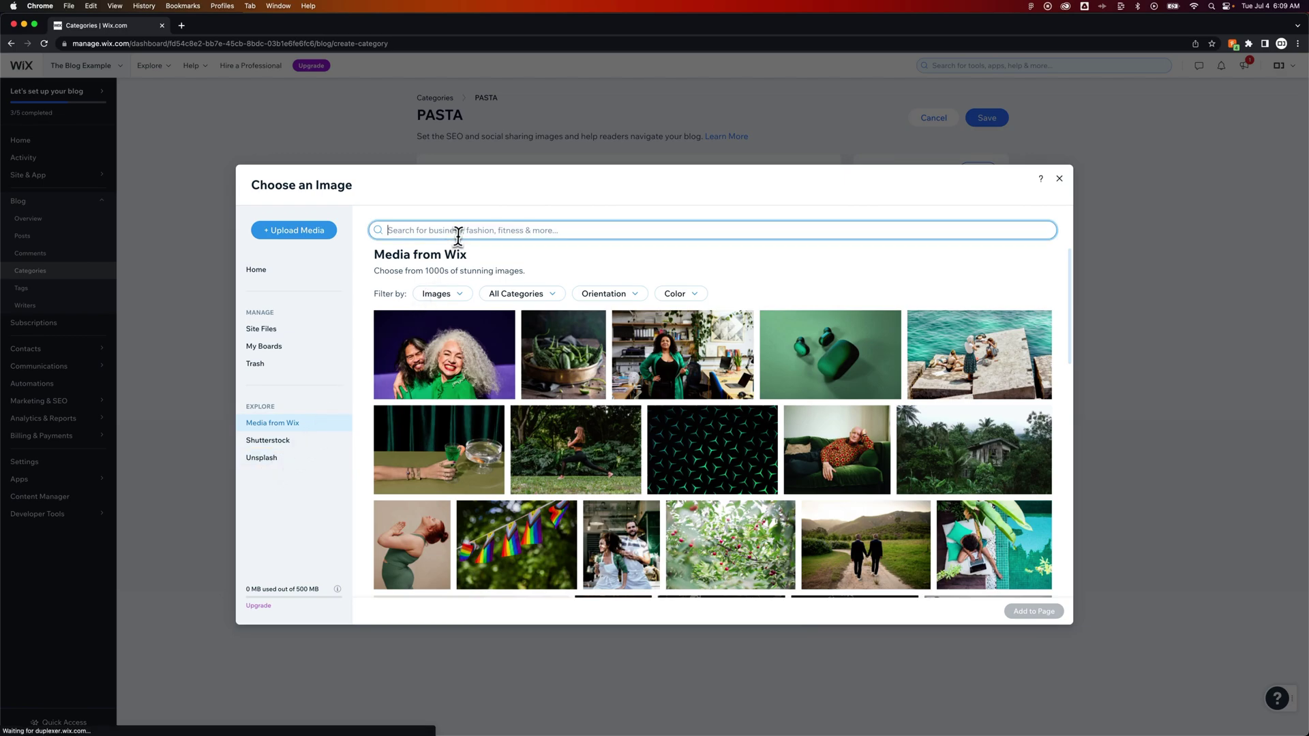
pyautogui.write('pasta')
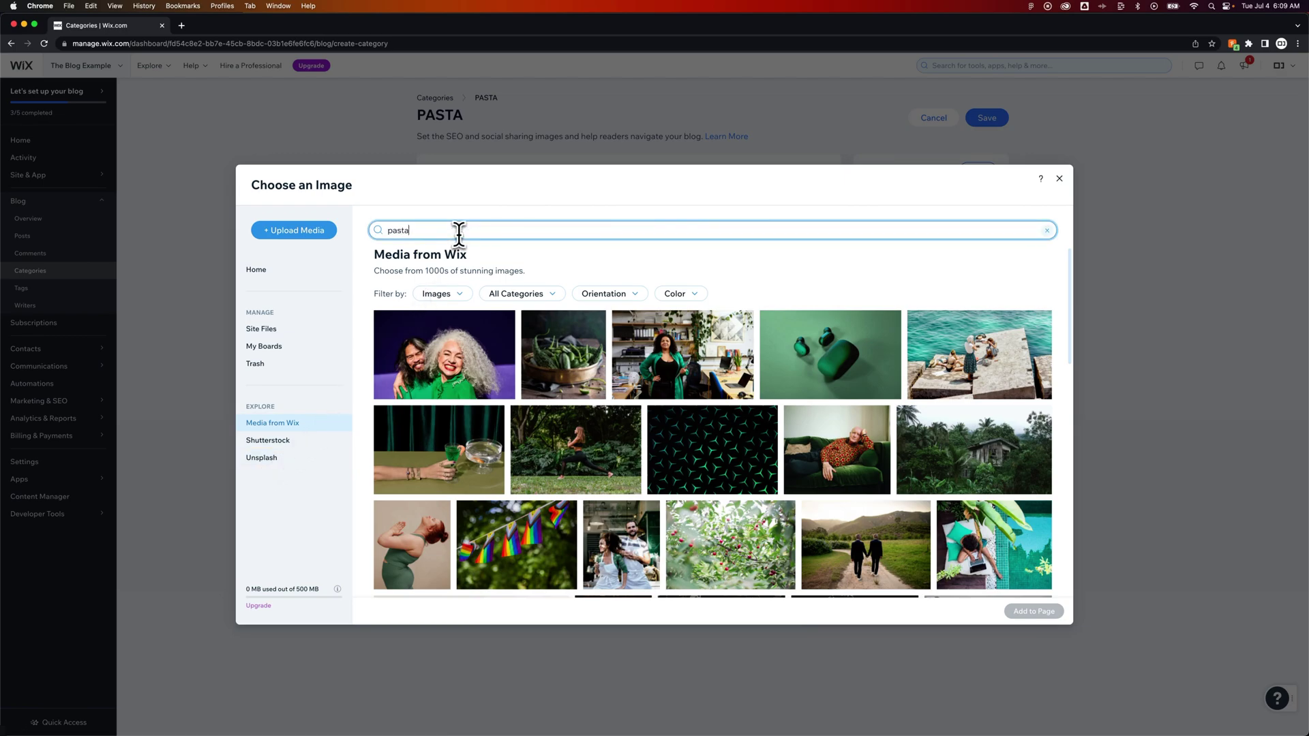
pyautogui.press('Return')
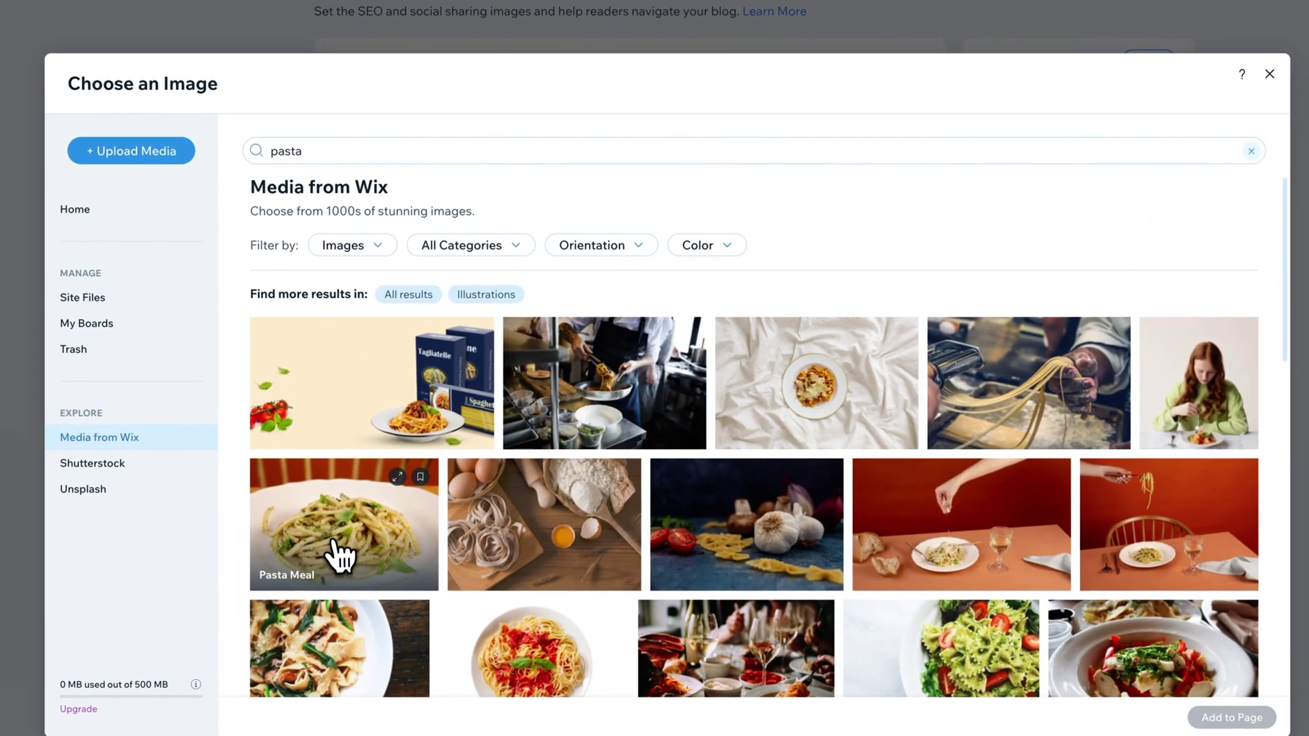
pyautogui.click(436, 502)
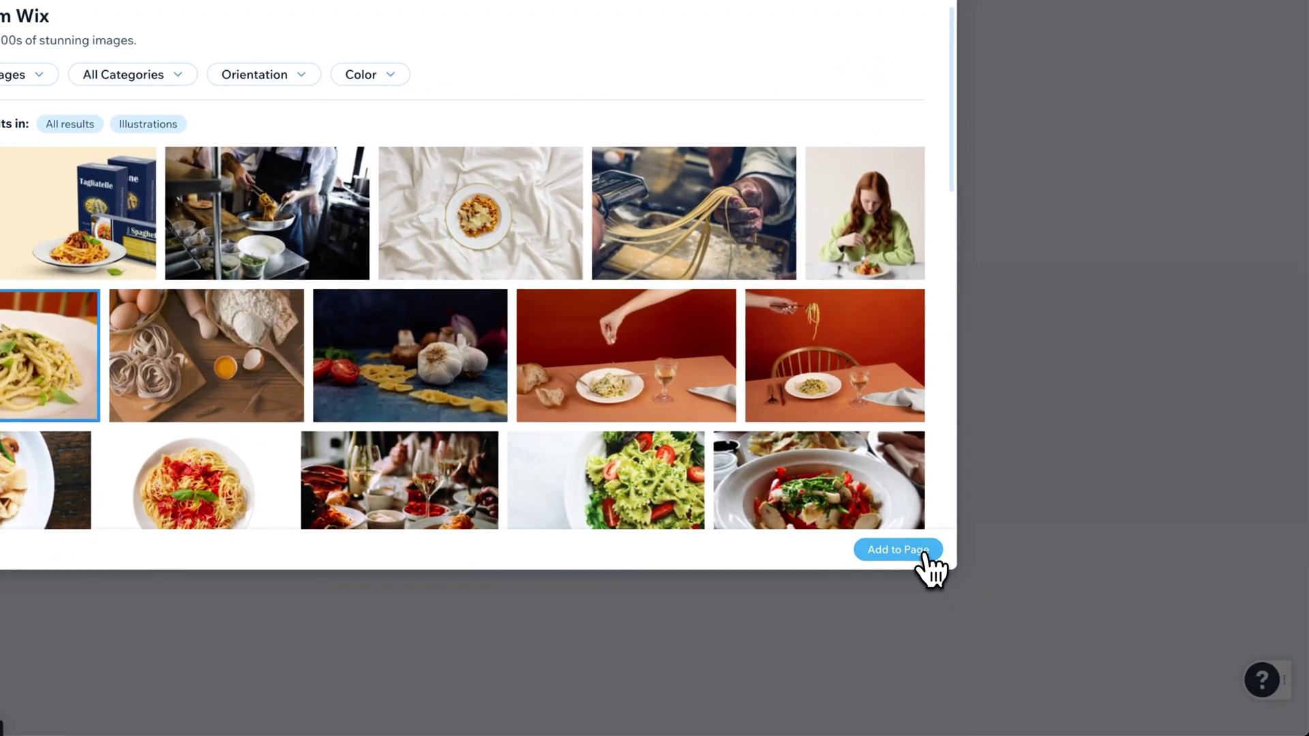
pyautogui.click(1236, 719)
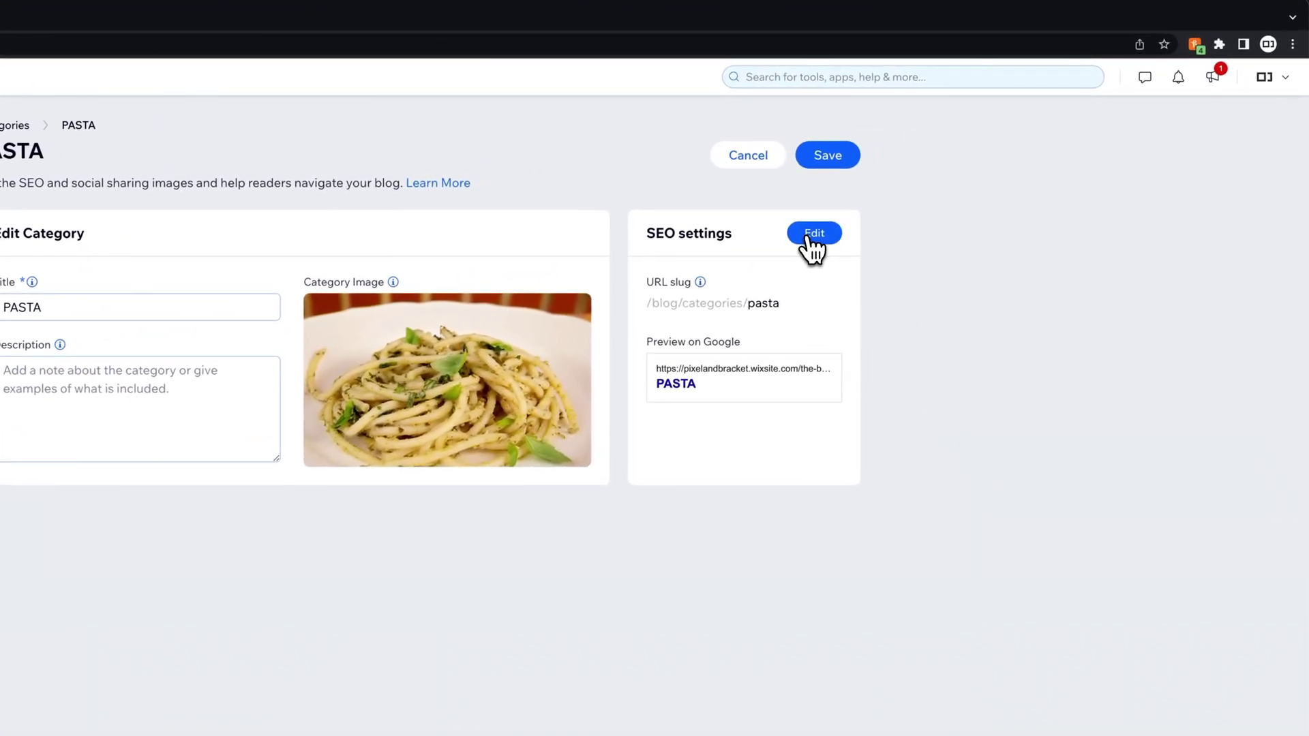
# Change the PASTA category's URL slug to pasta-dishes and save the category.
pyautogui.click(810, 235)
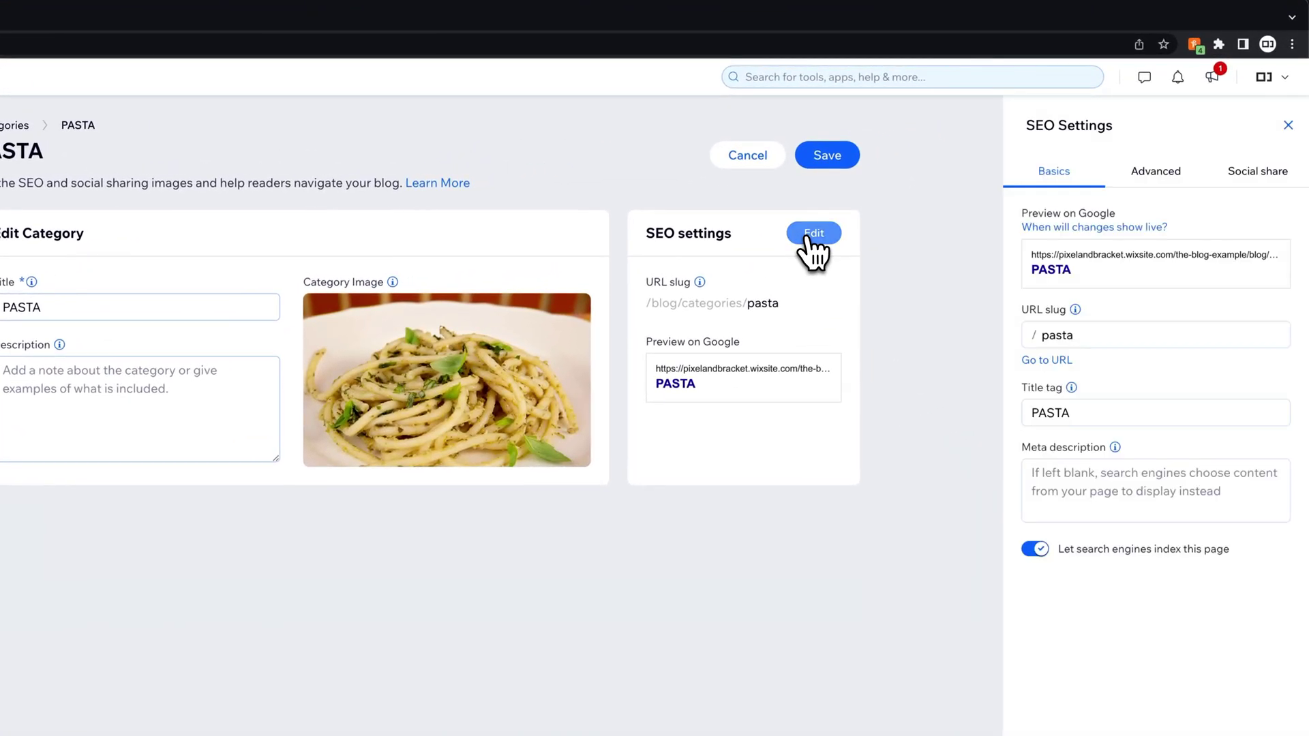
pyautogui.doubleClick(1082, 336)
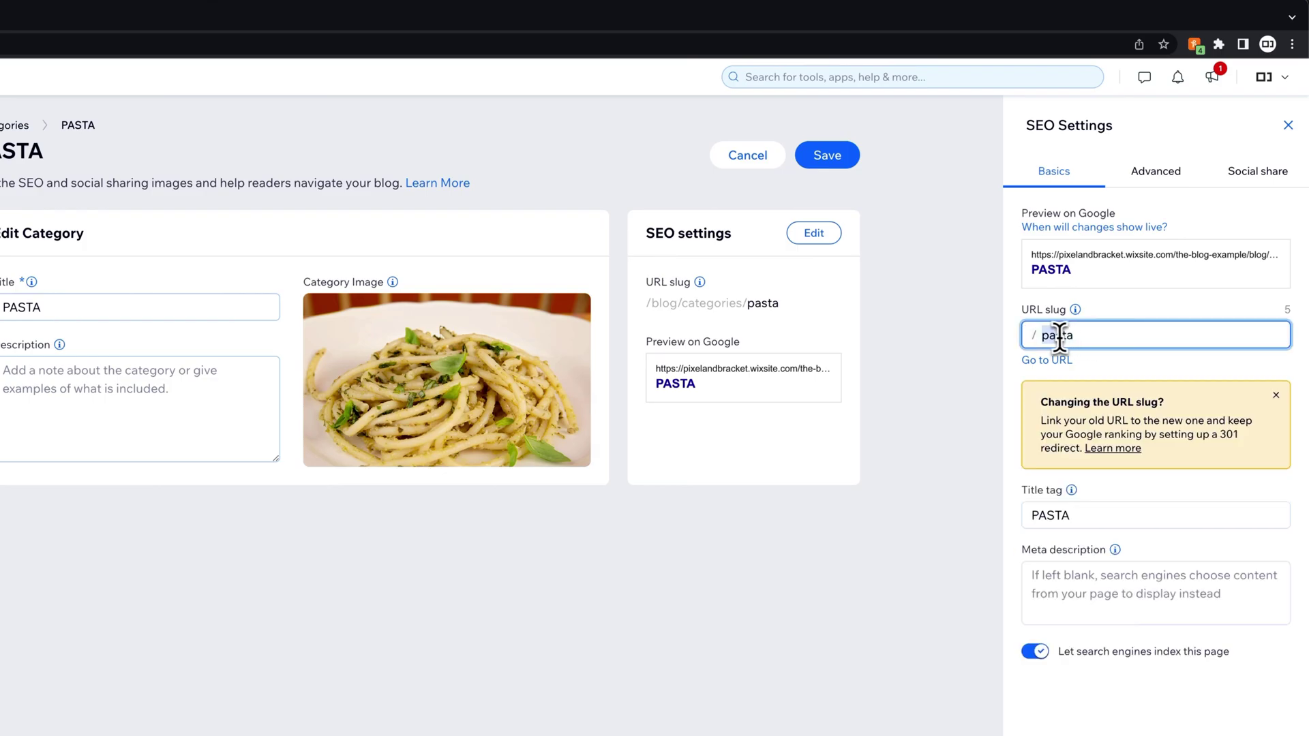
pyautogui.click(1085, 337)
pyautogui.write('-dishes')
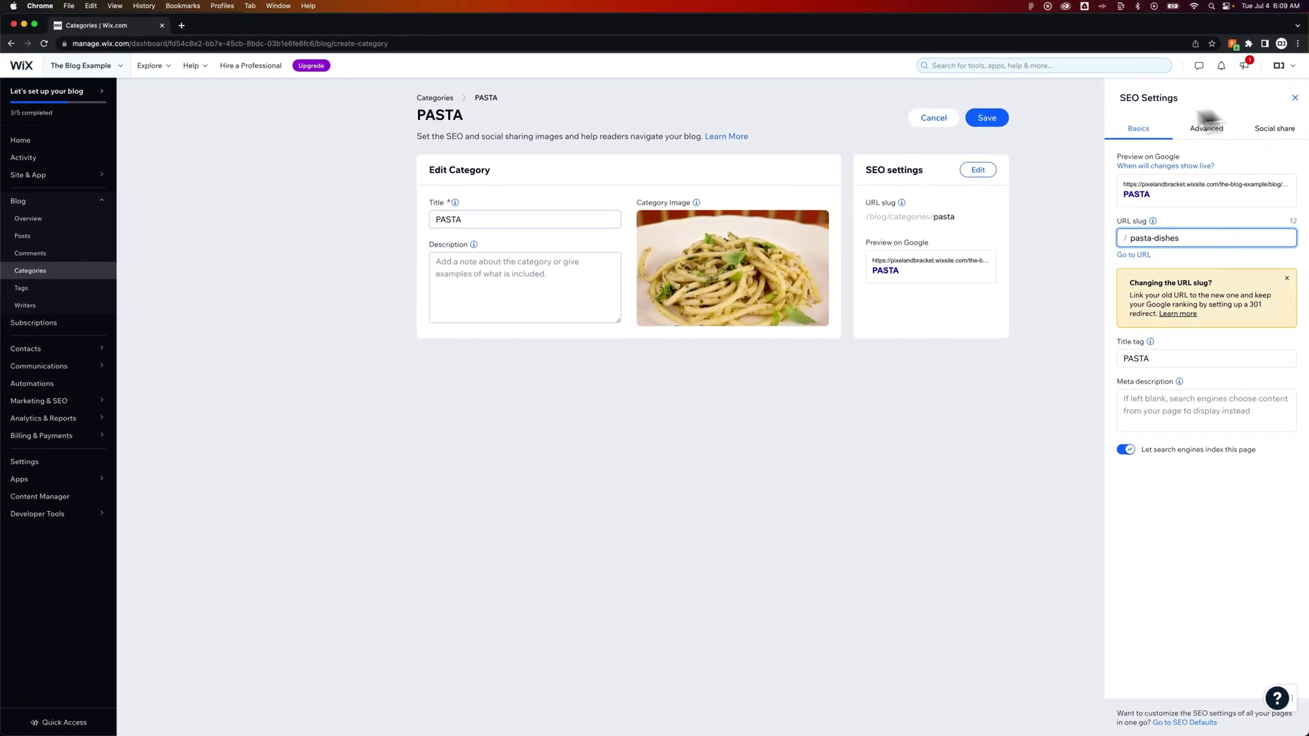
pyautogui.click(992, 122)
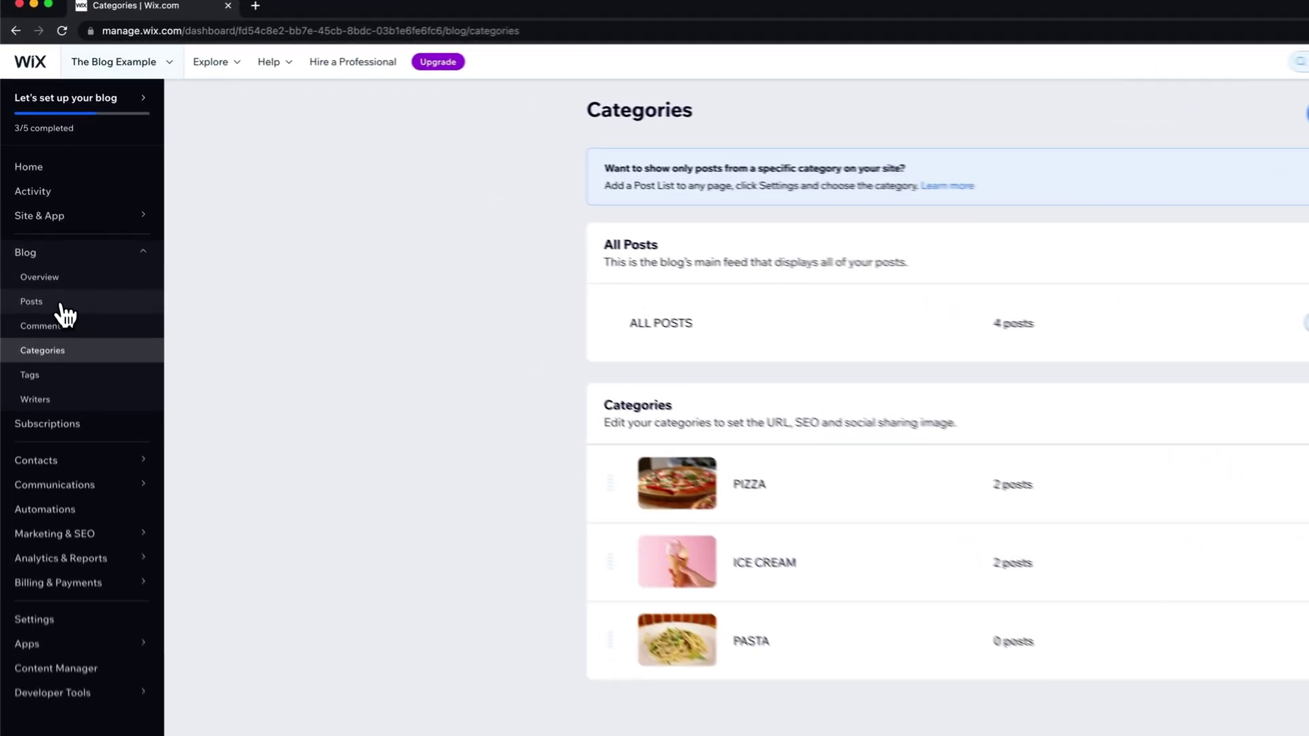
# Create a new blog post titled 'Pasta post' with body text 'Pasta post info'.
pyautogui.click(45, 240)
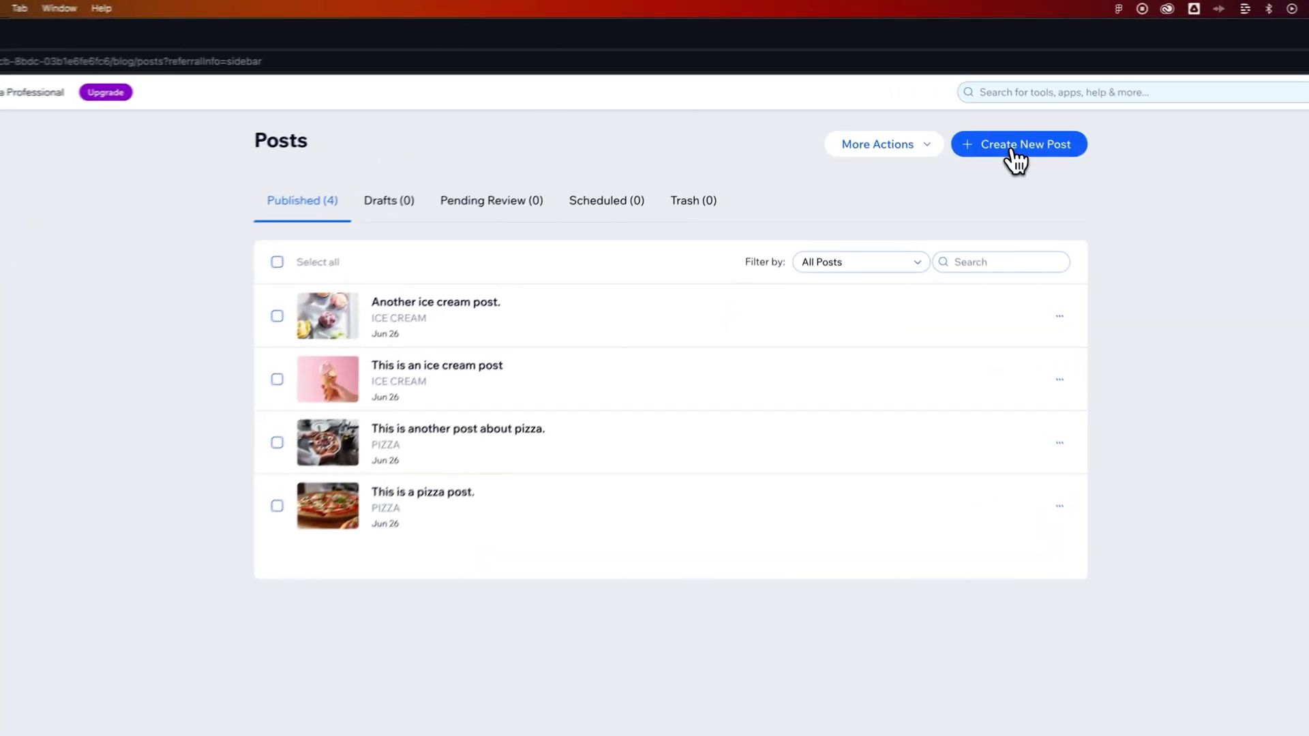
pyautogui.click(952, 108)
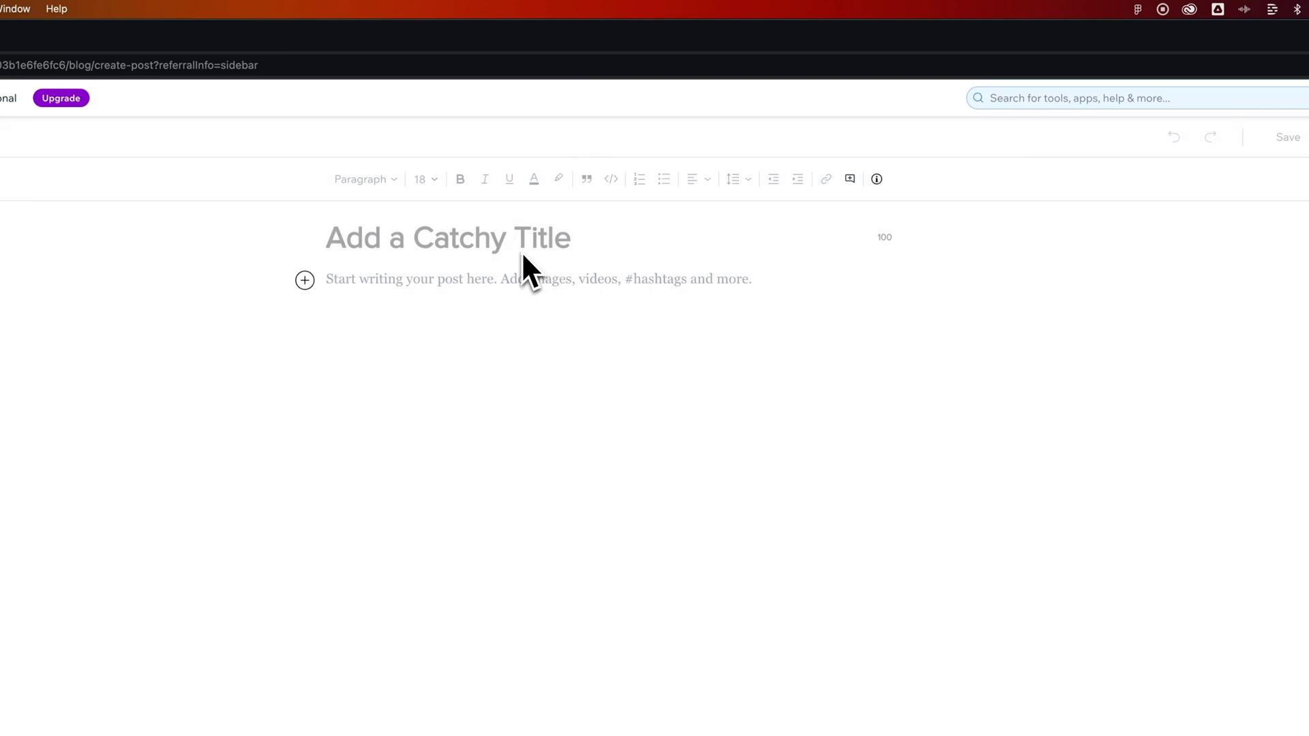
pyautogui.write('Pasta post')
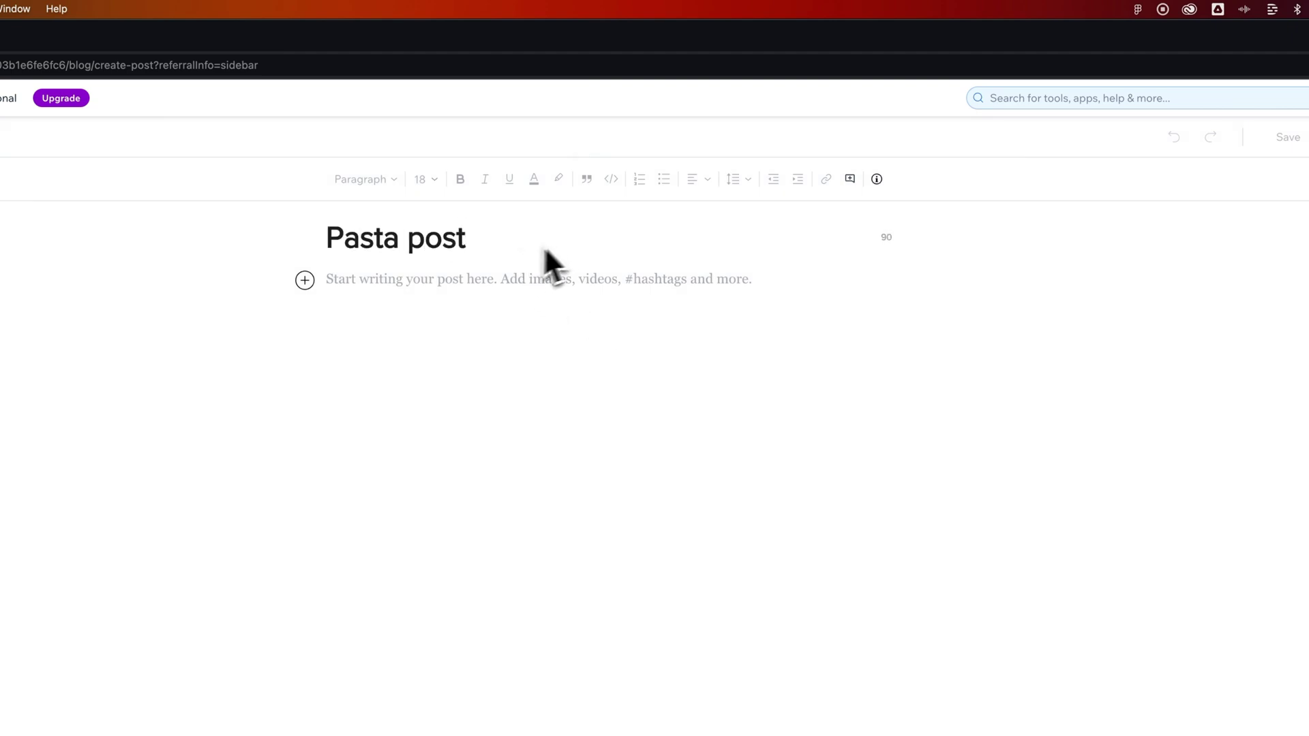
pyautogui.write('Psta post inf')
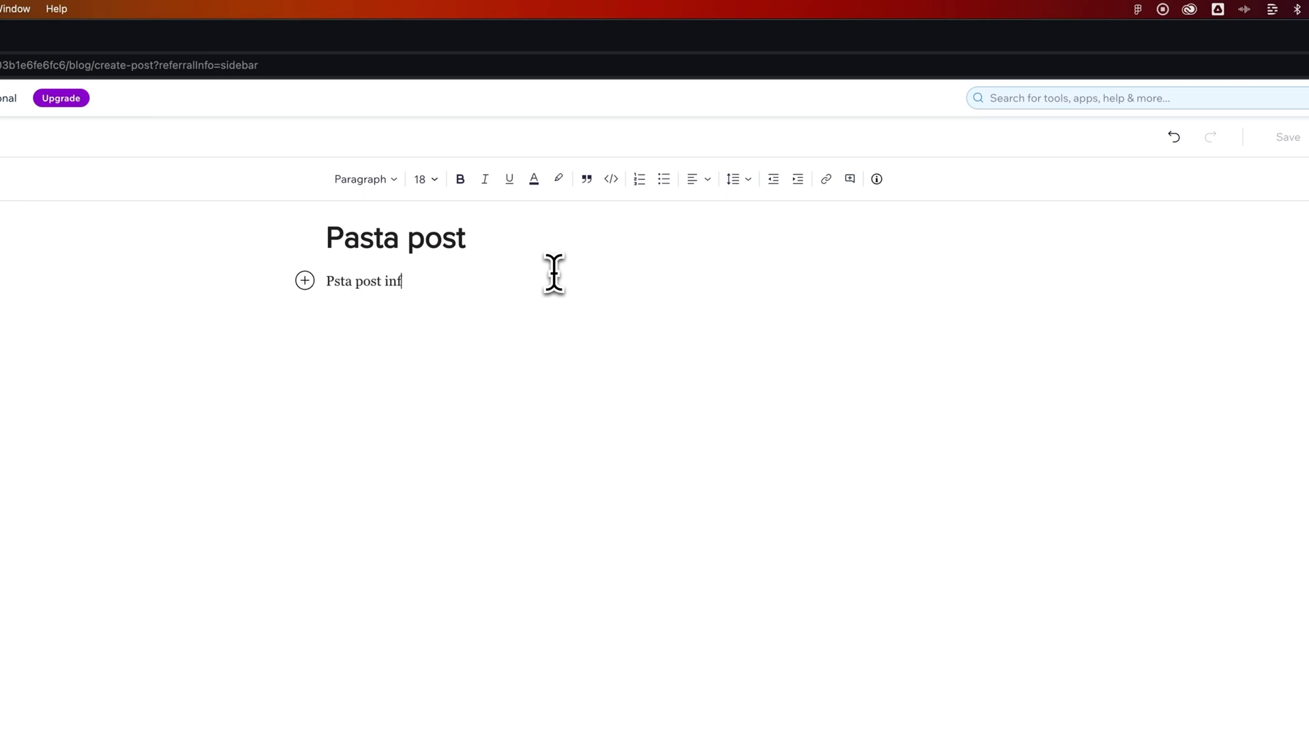
pyautogui.click(335, 281)
pyautogui.write('a')
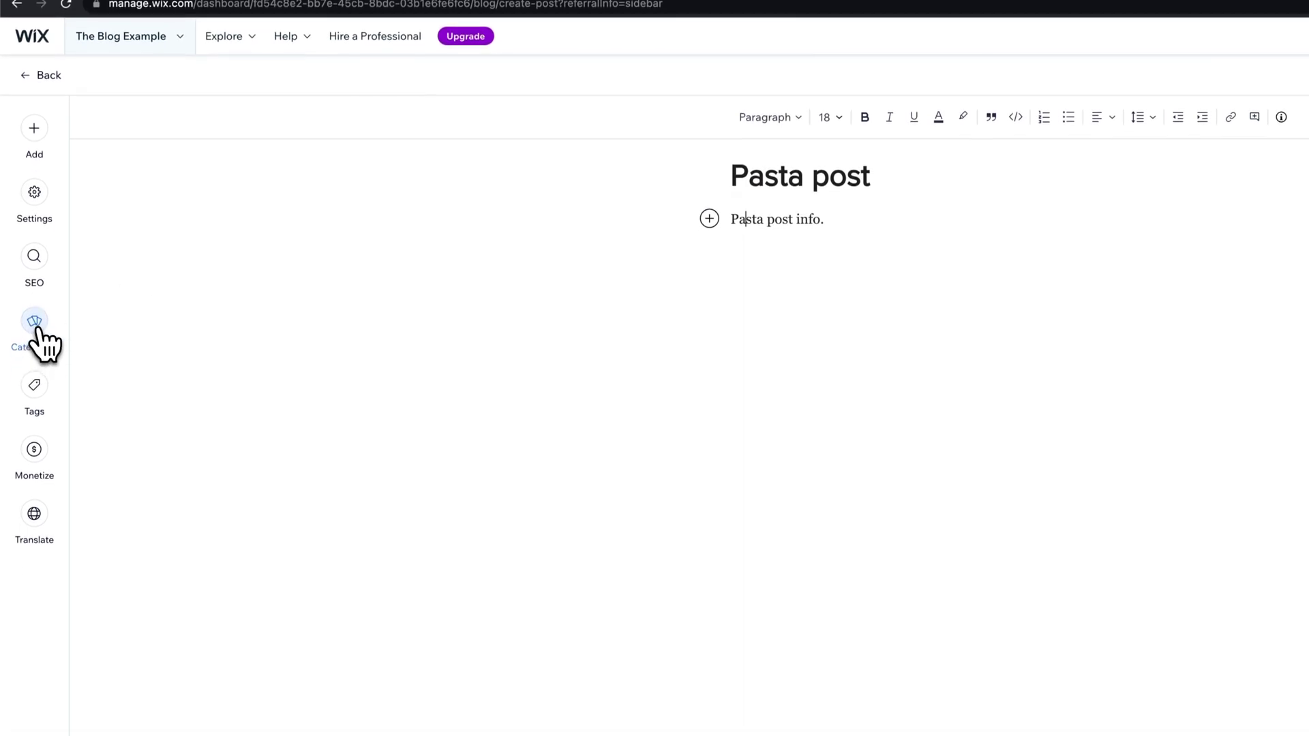
# Assign the Pasta post to the PASTA category and publish it.
pyautogui.click(36, 326)
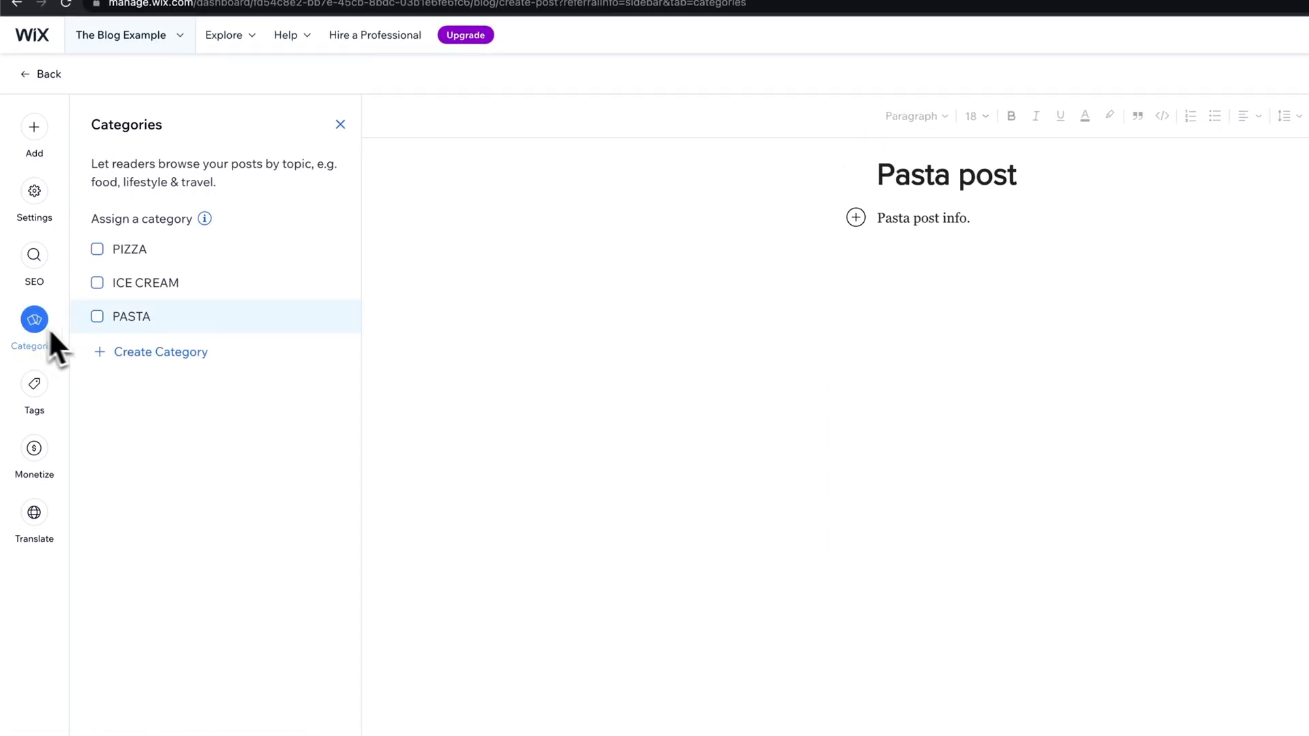
pyautogui.click(99, 317)
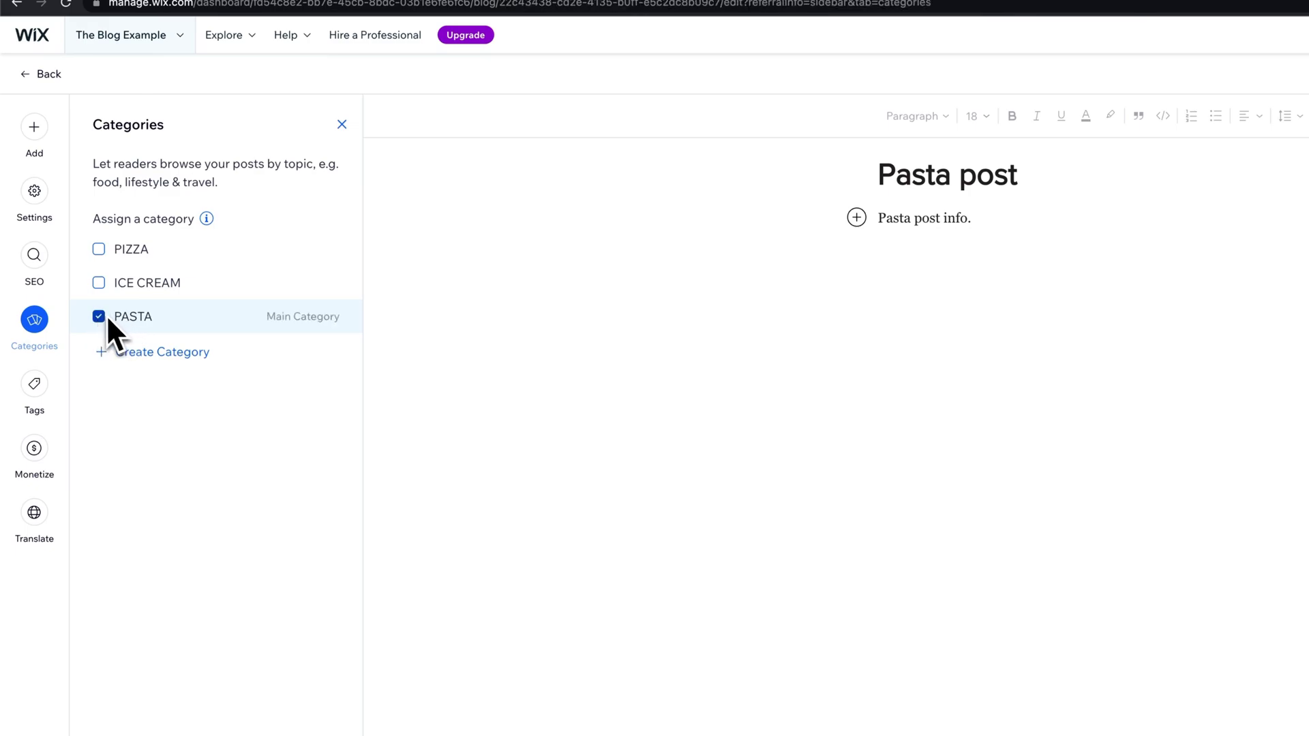
pyautogui.moveTo(260, 319)
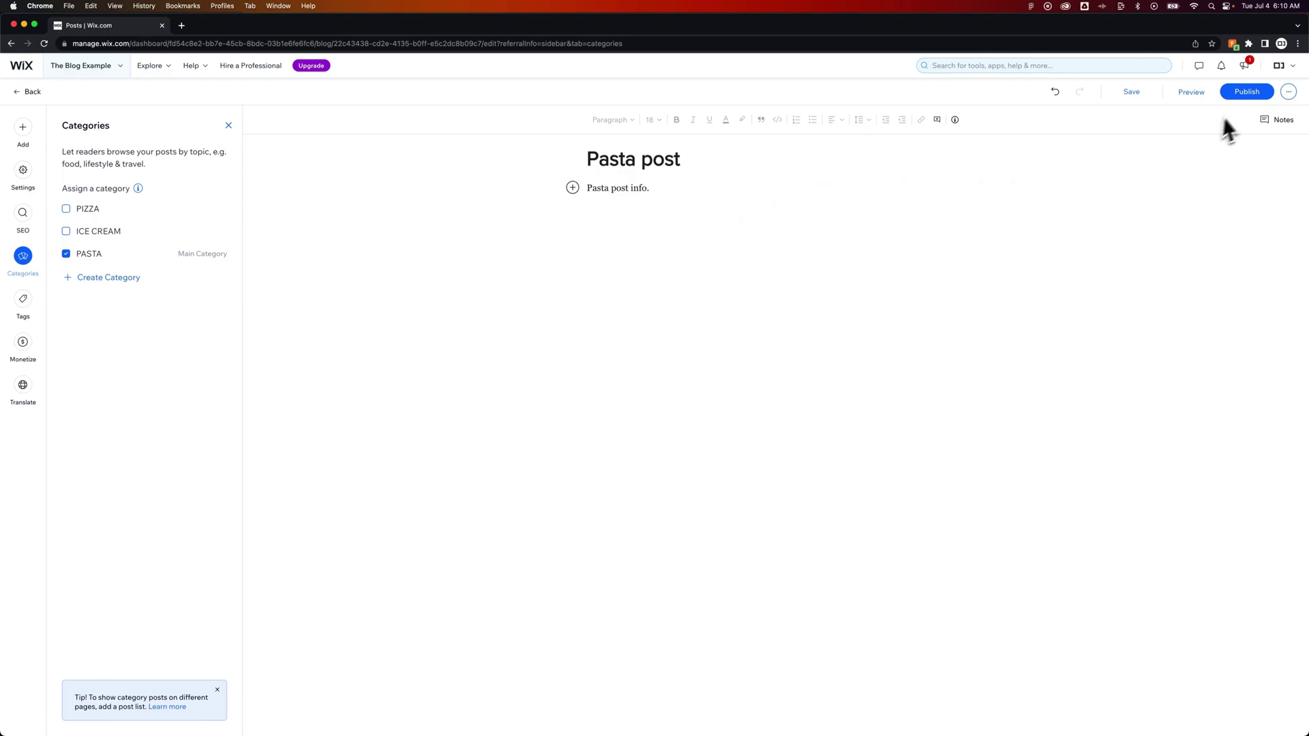
pyautogui.click(1256, 93)
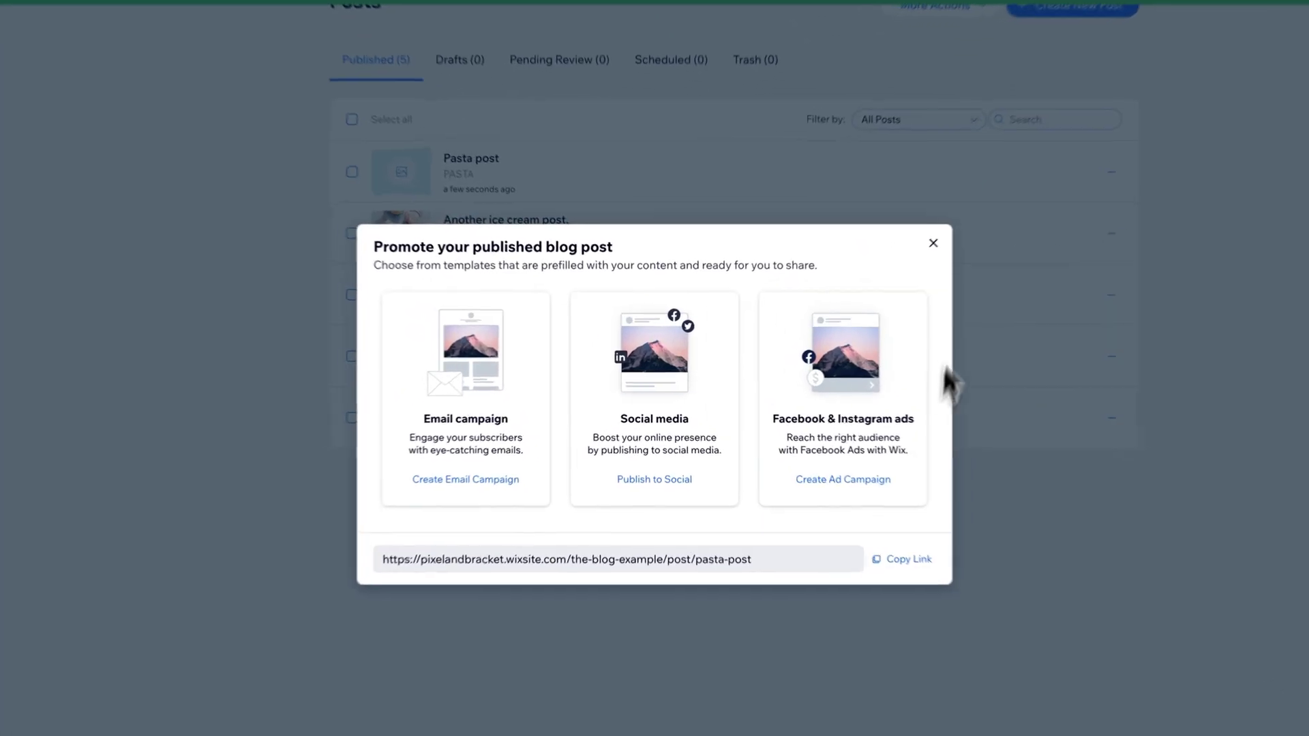
# Dismiss the promote prompt and move PASTA above ICE CREAM in the category order.
pyautogui.click(959, 229)
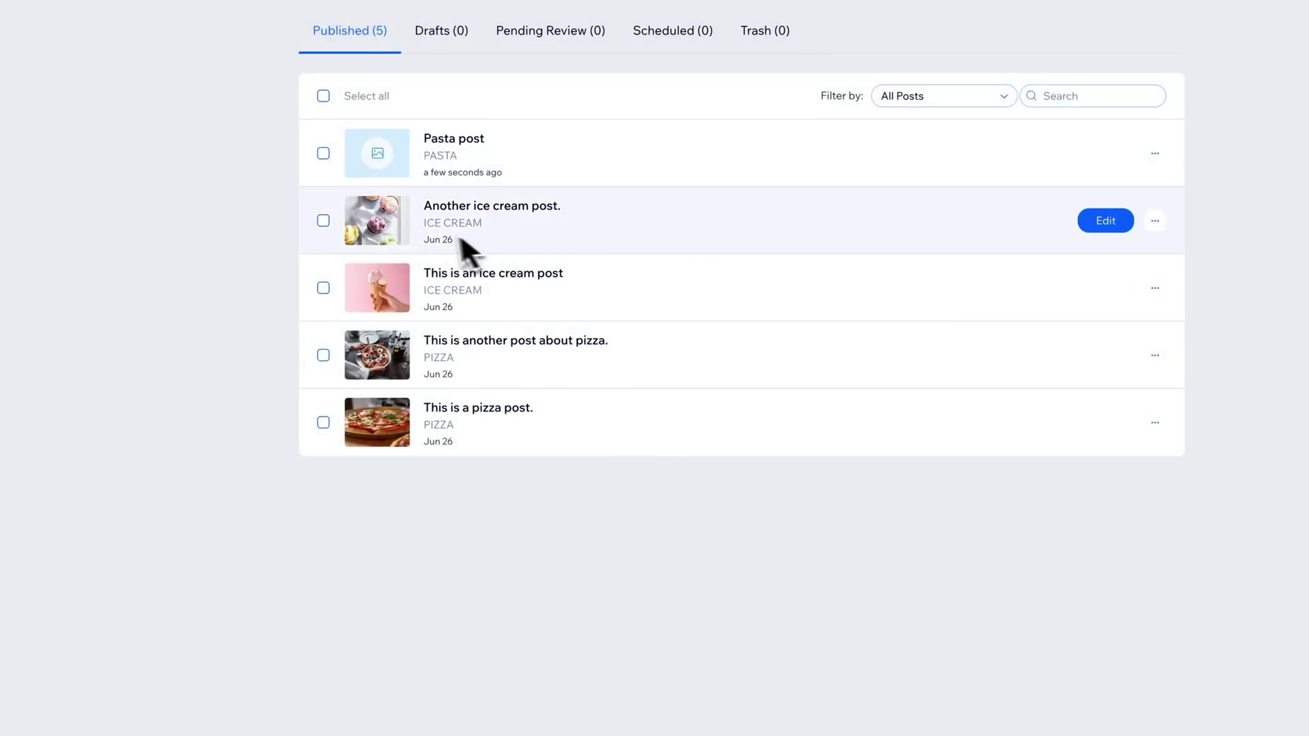
pyautogui.doubleClick(439, 156)
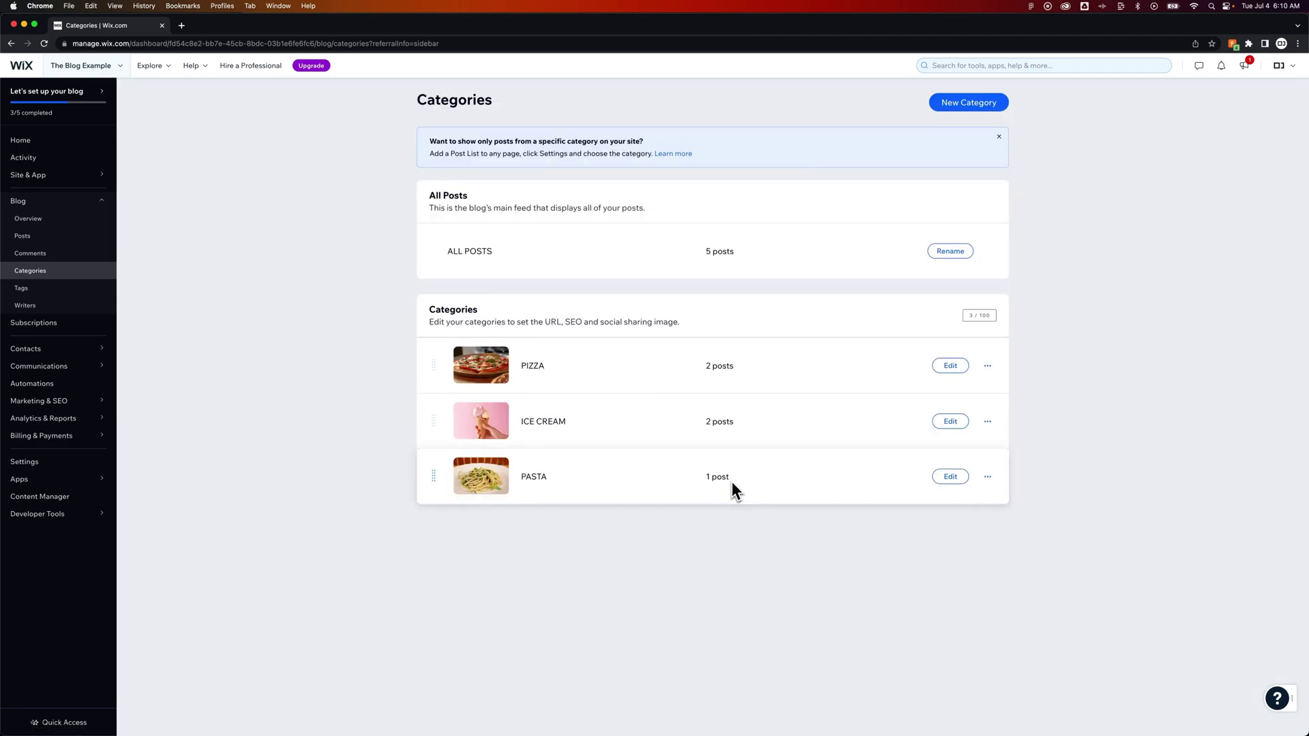
pyautogui.moveTo(731, 481); pyautogui.dragTo(716, 483)
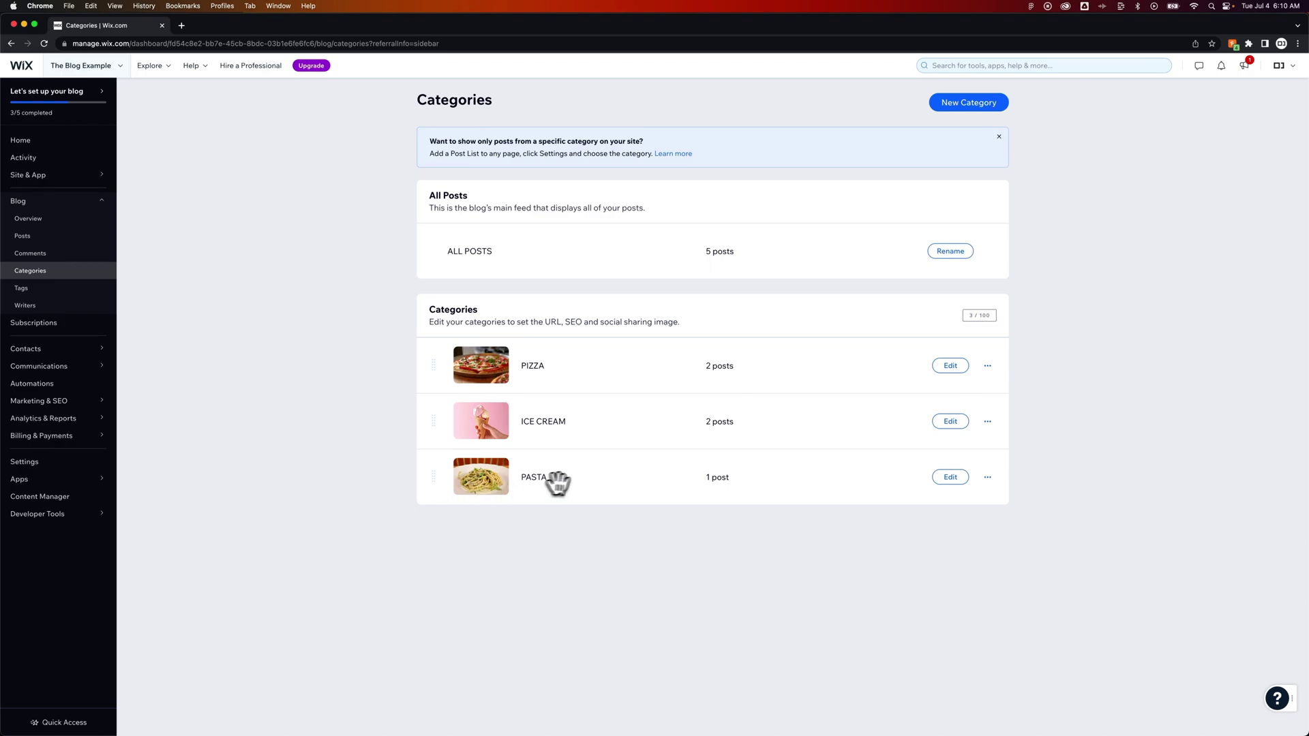
pyautogui.moveTo(605, 483)
pyautogui.mouseDown()
pyautogui.moveTo(603, 412)
pyautogui.moveTo(583, 488)
pyautogui.mouseUp()
# Open the site in the Wix Editor and switch to the BLOG page under Blog Pages.
pyautogui.click(57, 145)
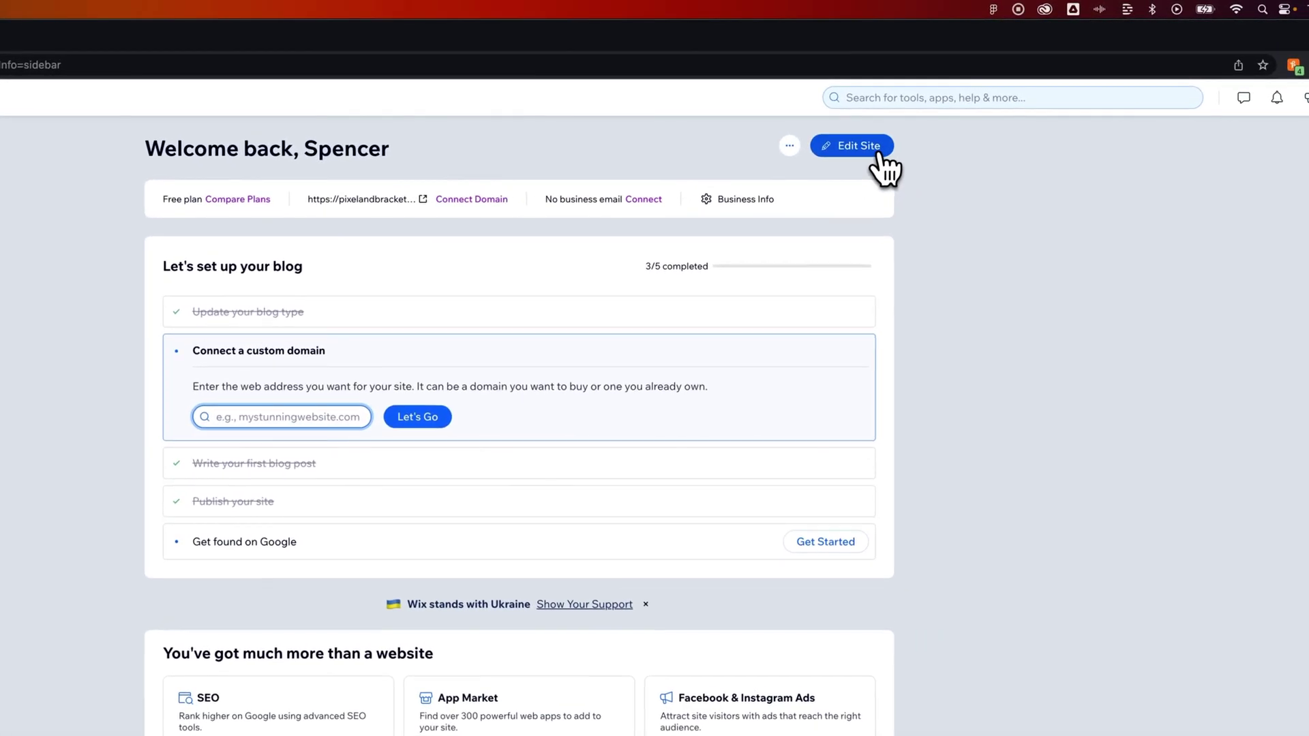
pyautogui.click(860, 142)
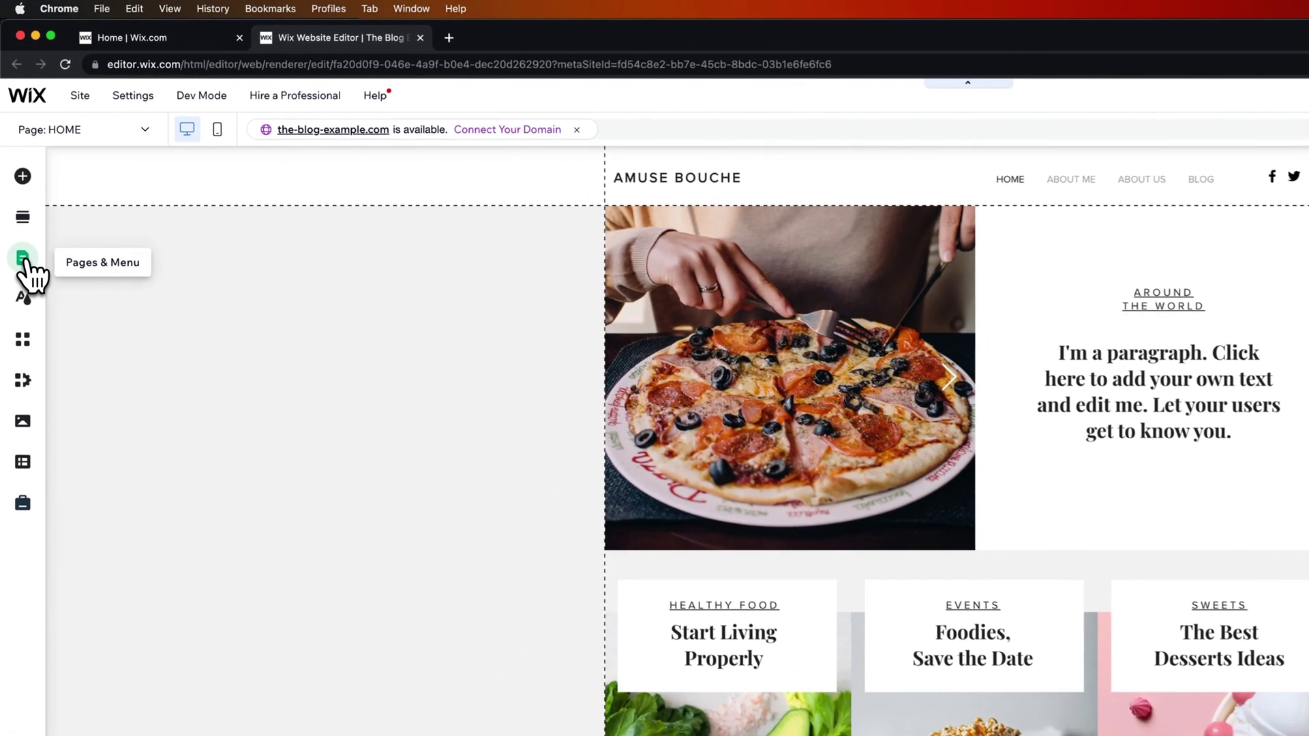
pyautogui.click(21, 232)
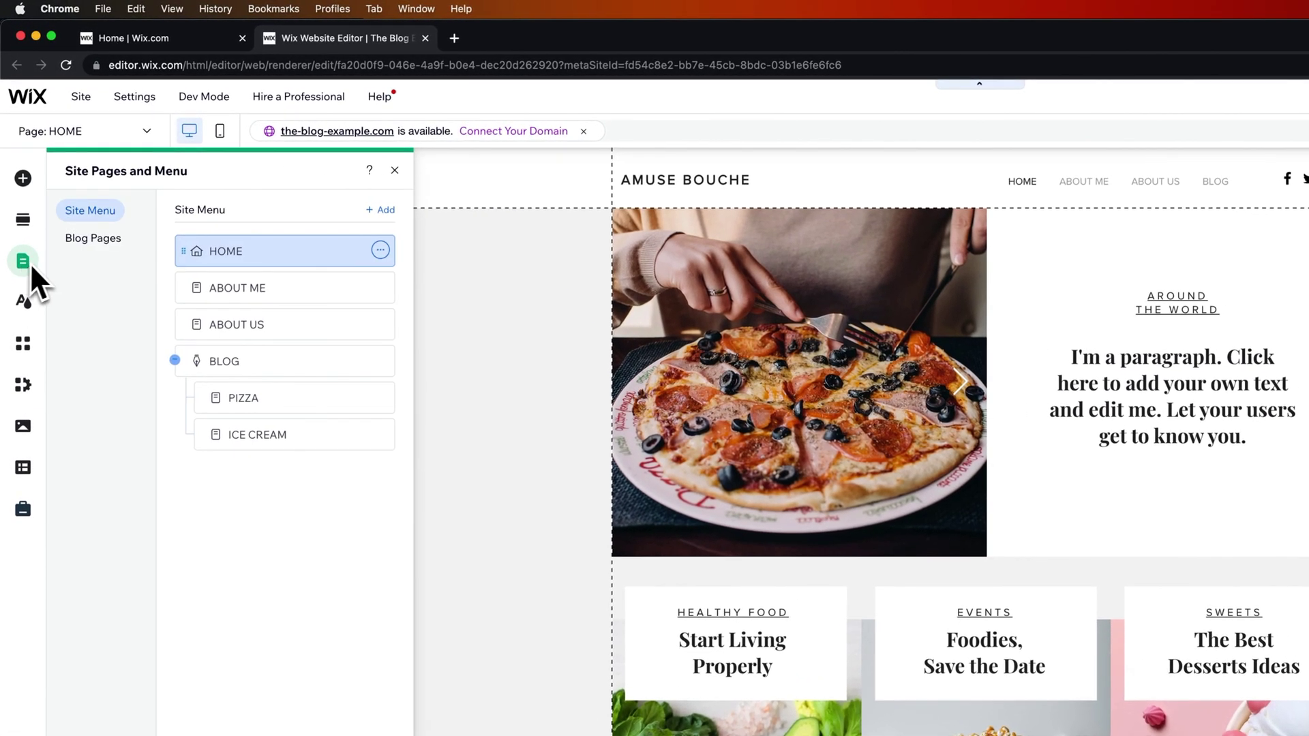
pyautogui.click(96, 238)
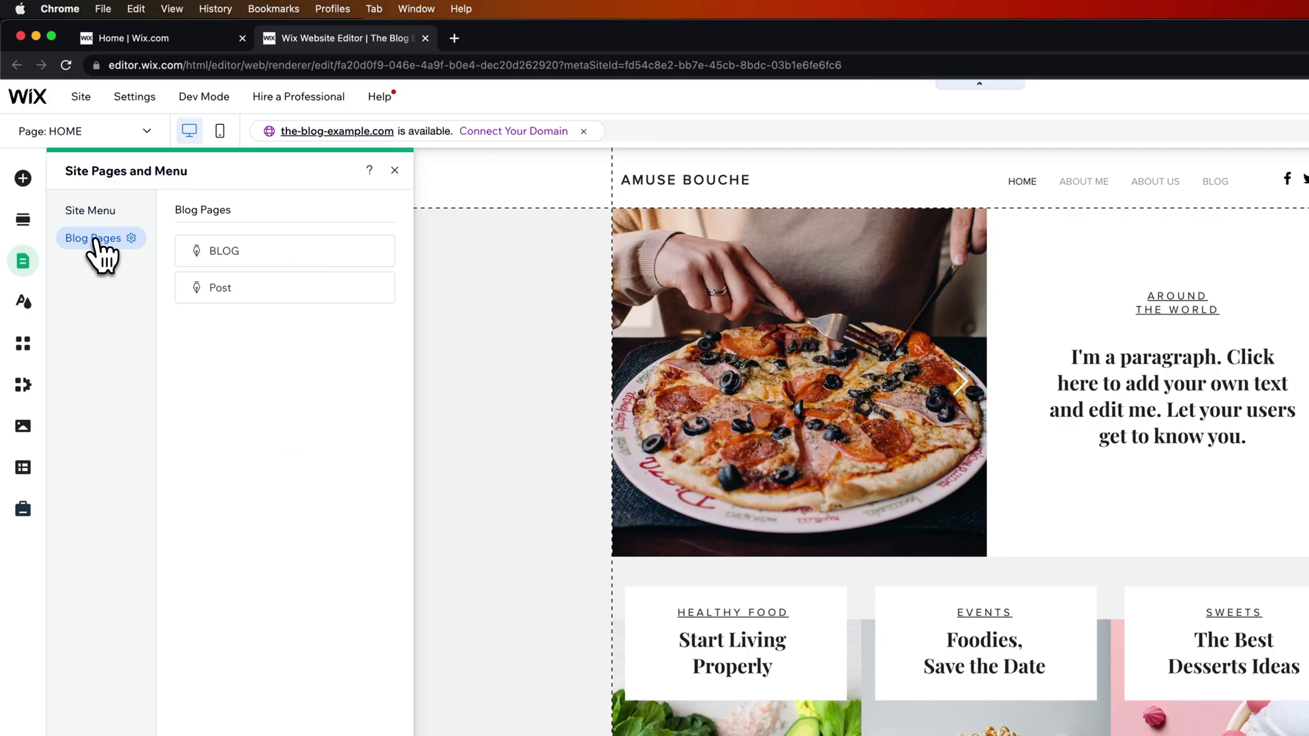
pyautogui.click(228, 255)
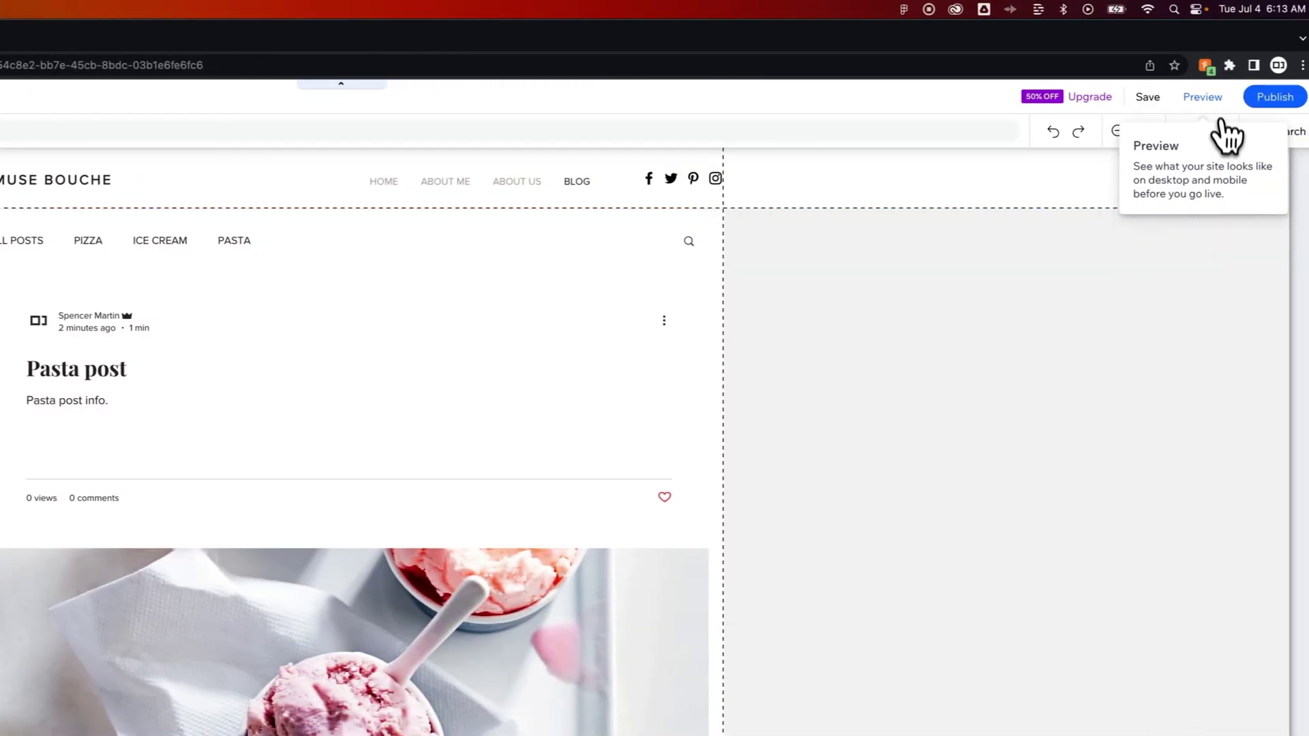
# Preview the site and filter the blog to the PASTA category.
pyautogui.click(1205, 103)
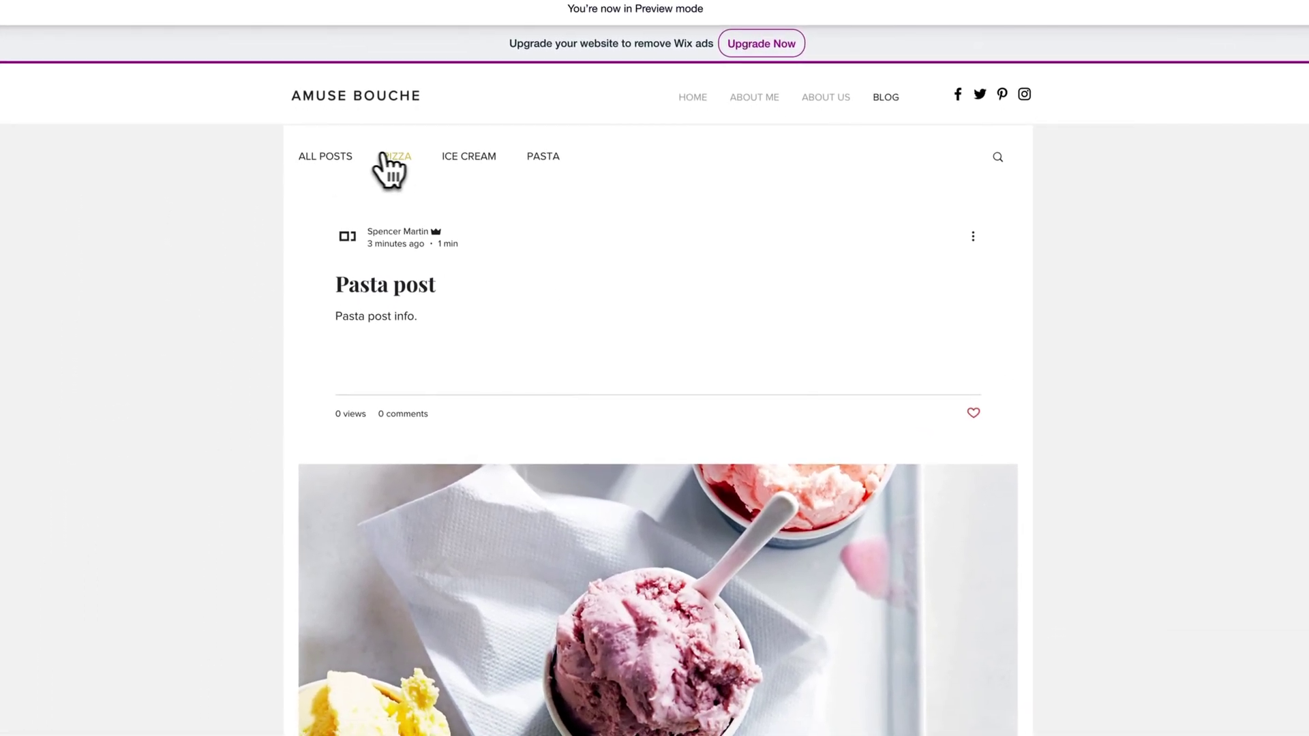
pyautogui.click(554, 159)
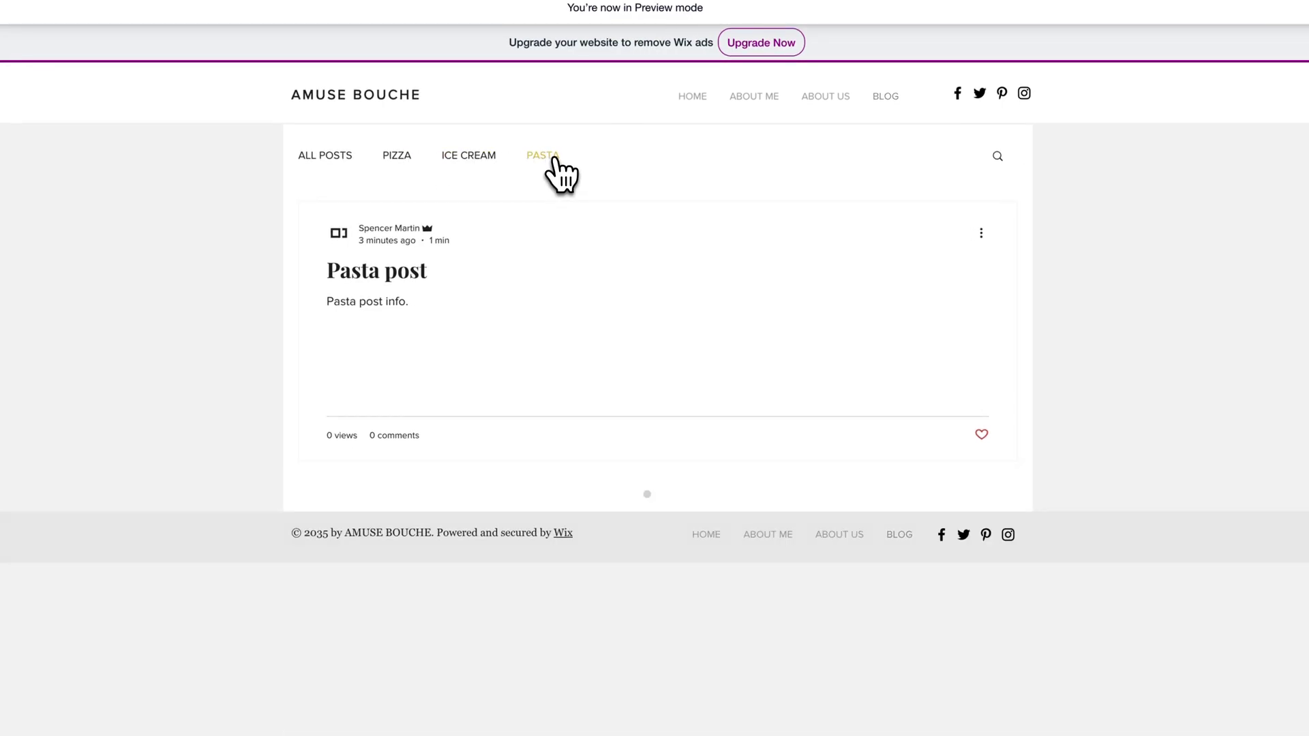